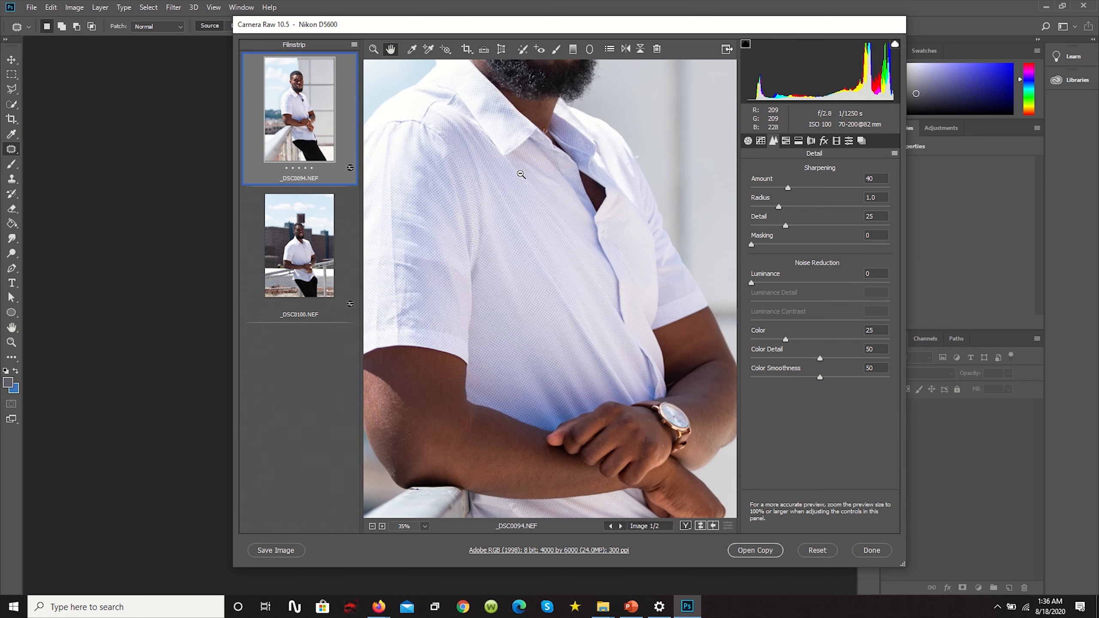
- Inspect the shirt and arm detail, and set noise reduction Luminance to 30 and Luminance Detail to 65
{"action": "left_click_drag", "start_coordinate": [505, 250], "coordinate": [571, 170]}
{"action": "scroll", "coordinate": [430, 319], "scroll_direction": "up", "scroll_amount": 2}
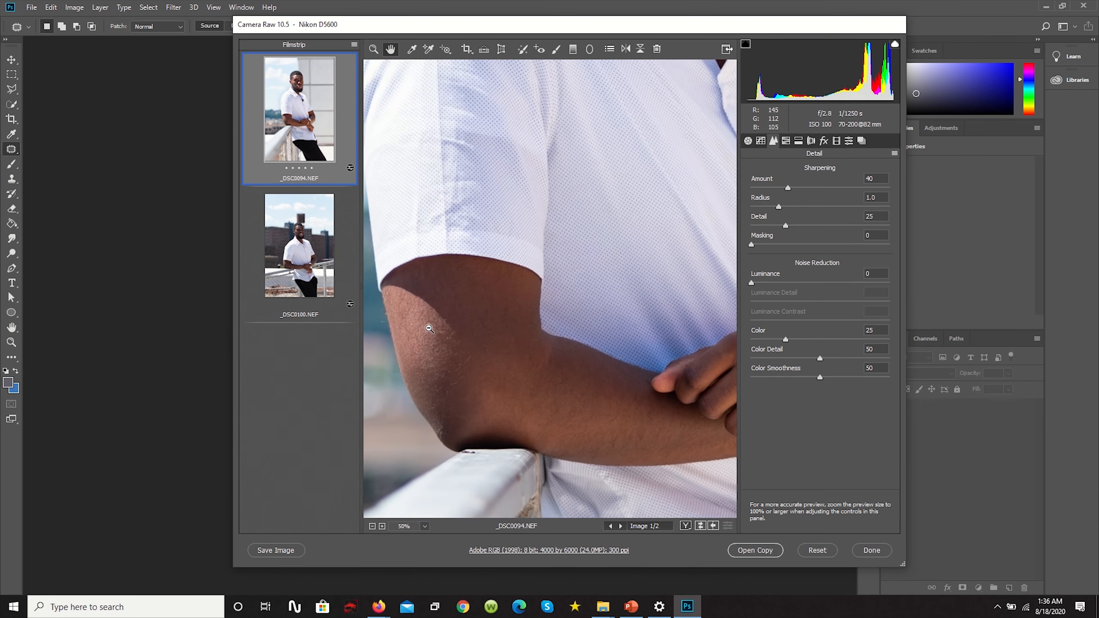
{"action": "left_click_drag", "start_coordinate": [461, 292], "coordinate": [514, 262]}
{"action": "scroll", "coordinate": [513, 262], "scroll_direction": "down", "scroll_amount": 2}
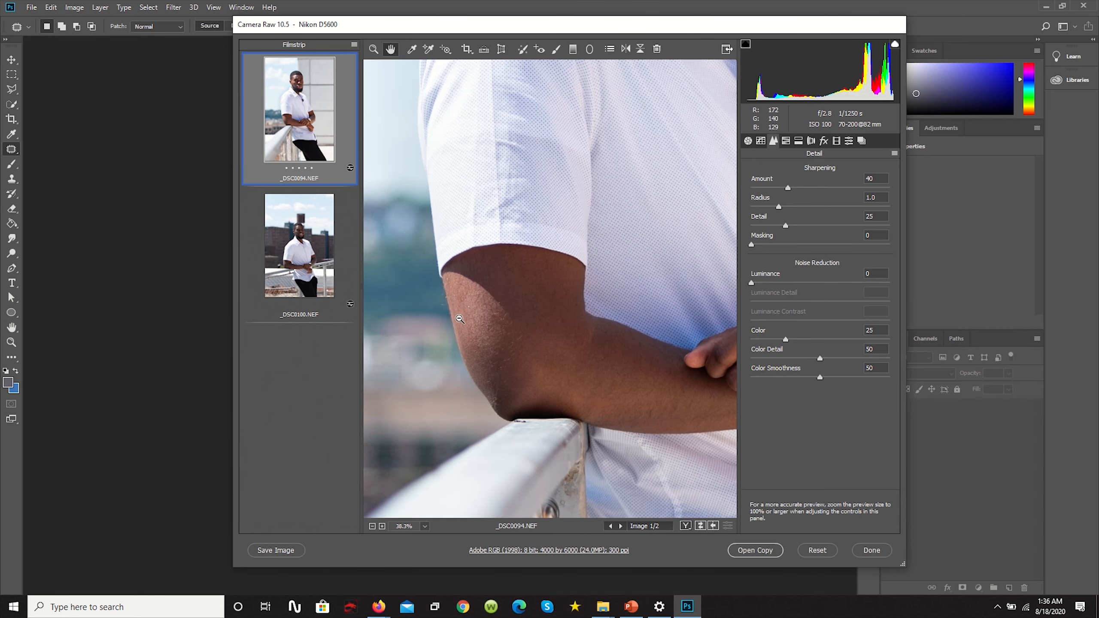
{"action": "scroll", "coordinate": [459, 320], "scroll_direction": "down", "scroll_amount": 3}
{"action": "scroll", "coordinate": [448, 339], "scroll_direction": "down", "scroll_amount": 2}
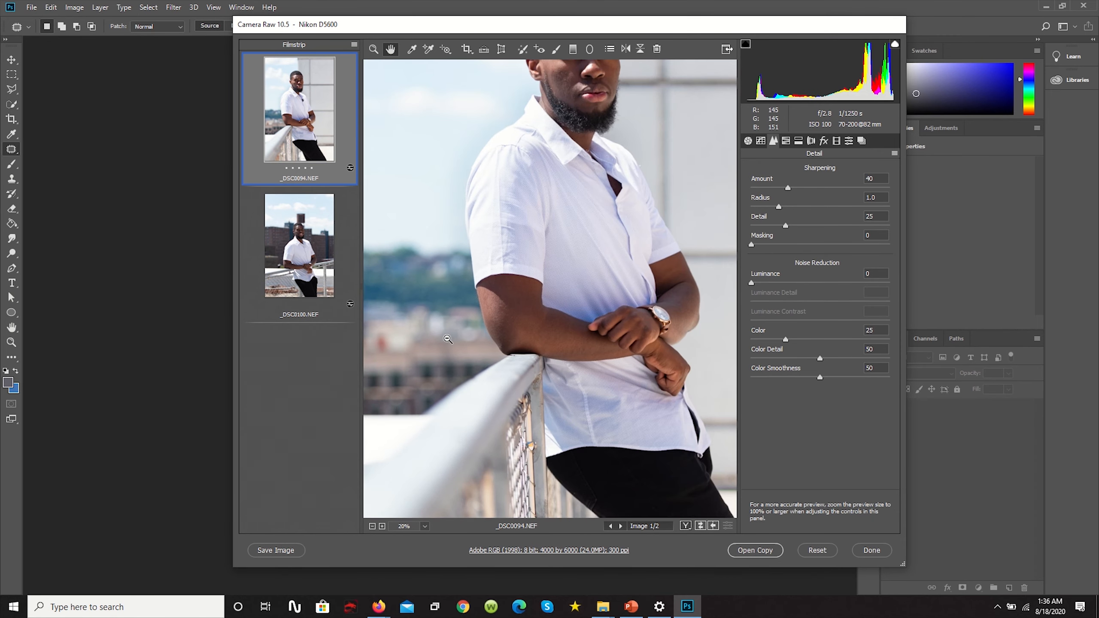
{"action": "left_click_drag", "start_coordinate": [750, 282], "coordinate": [778, 285]}
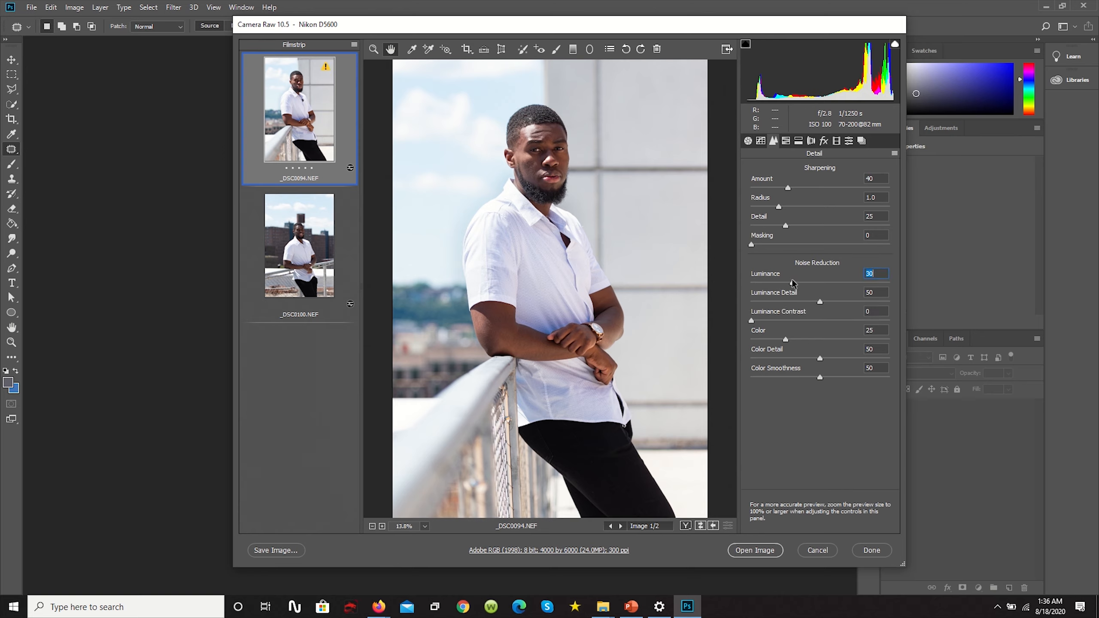
{"action": "key", "text": "Tab"}
- Check the face up close and set noise reduction Luminance to 55 and Luminance Detail to 70
{"action": "scroll", "coordinate": [533, 154], "scroll_direction": "up", "scroll_amount": 2}
{"action": "scroll", "coordinate": [517, 186], "scroll_direction": "up", "scroll_amount": 4}
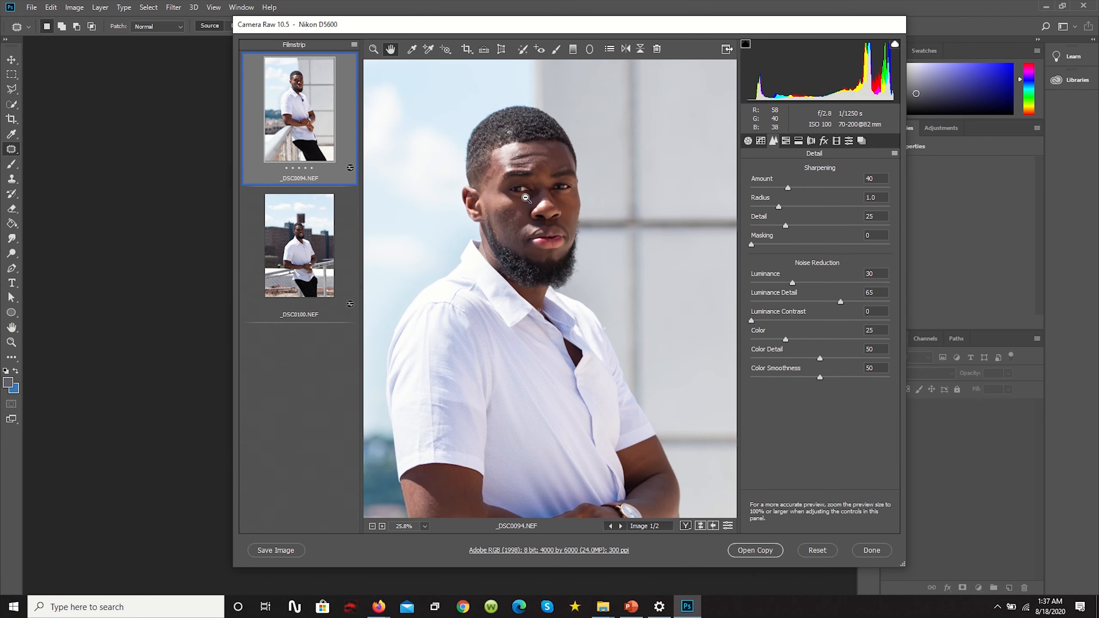
{"action": "scroll", "coordinate": [520, 195], "scroll_direction": "up", "scroll_amount": 4}
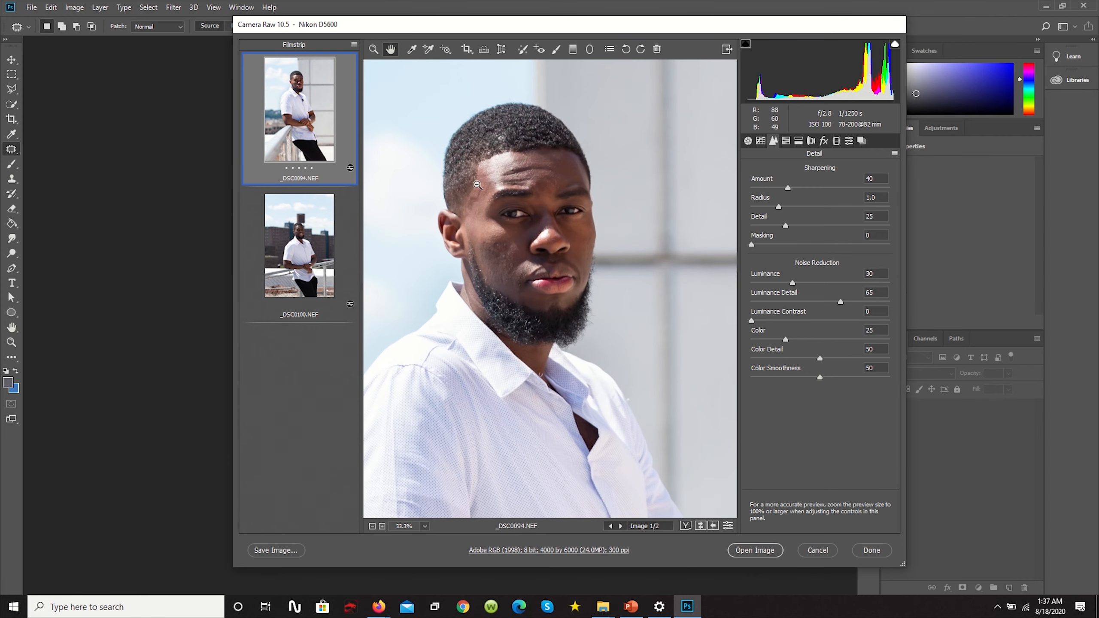
{"action": "left_click_drag", "start_coordinate": [794, 282], "coordinate": [803, 284]}
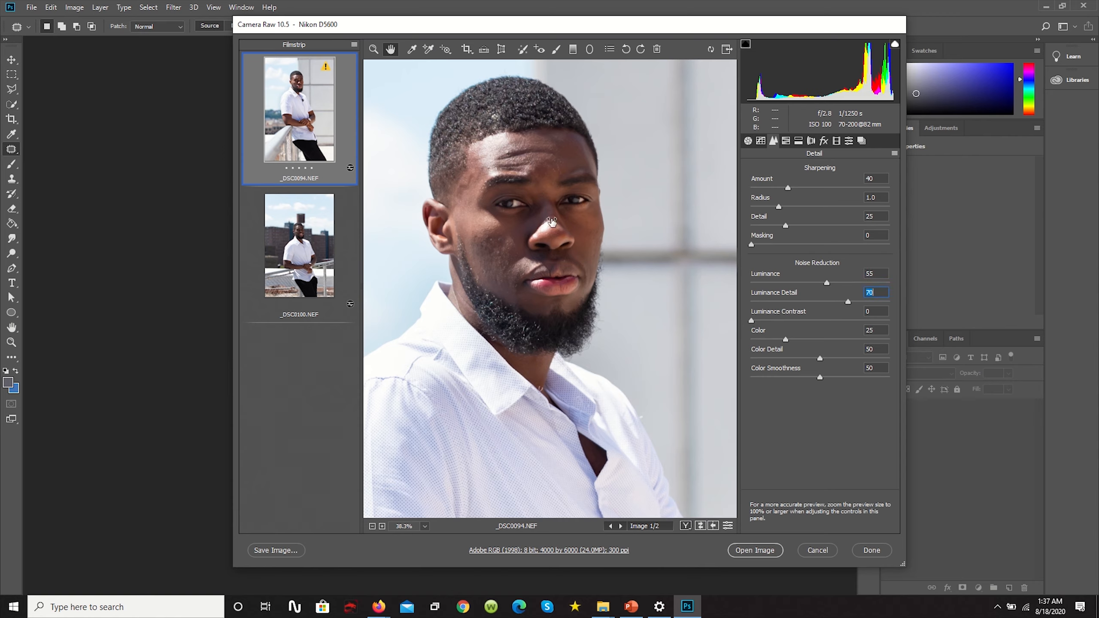
{"action": "scroll", "coordinate": [542, 211], "scroll_direction": "down", "scroll_amount": 3}
{"action": "scroll", "coordinate": [516, 201], "scroll_direction": "down", "scroll_amount": 1}
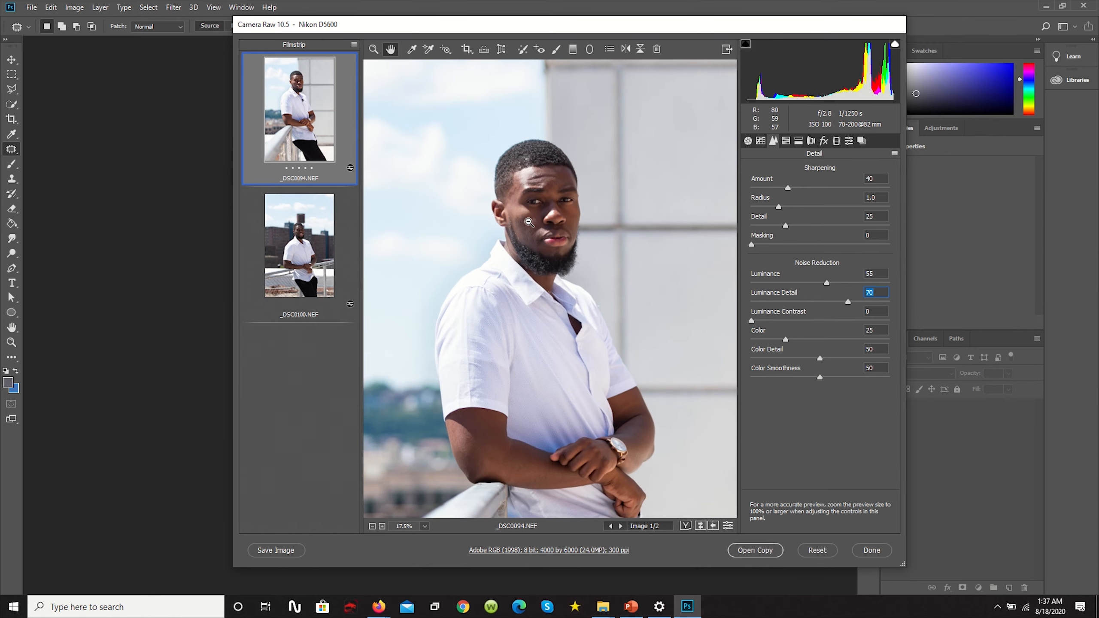
{"action": "scroll", "coordinate": [525, 224], "scroll_direction": "down", "scroll_amount": 1}
{"action": "scroll", "coordinate": [525, 226], "scroll_direction": "down", "scroll_amount": 1}
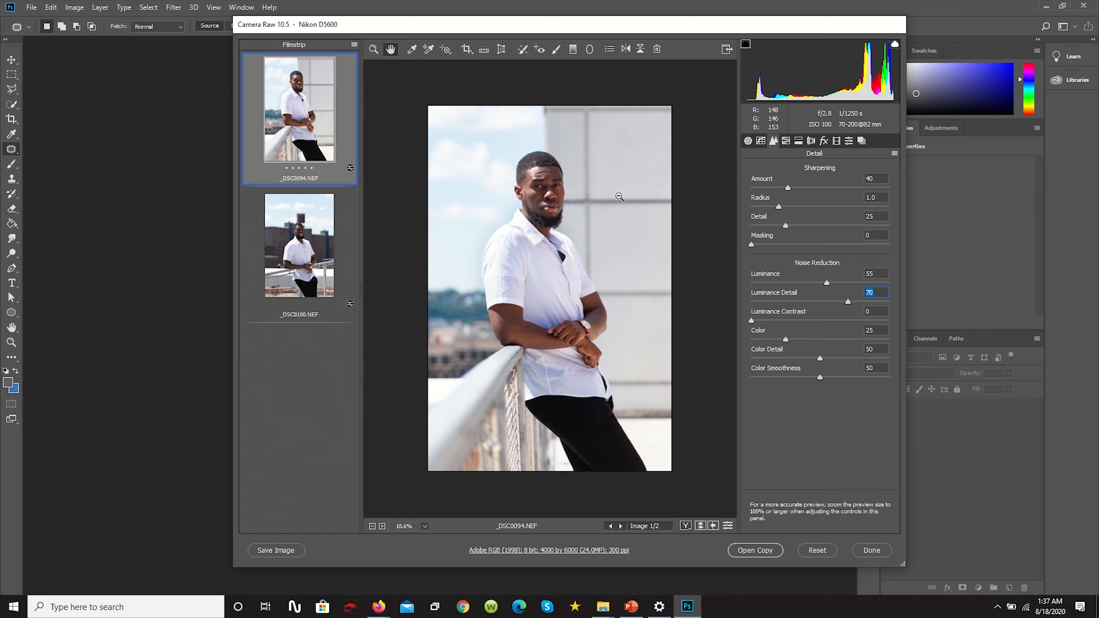
- Set up the Adjustment Brush with Exposure +0.15, Highlights +20 and Shadows +25
{"action": "left_click", "coordinate": [761, 141]}
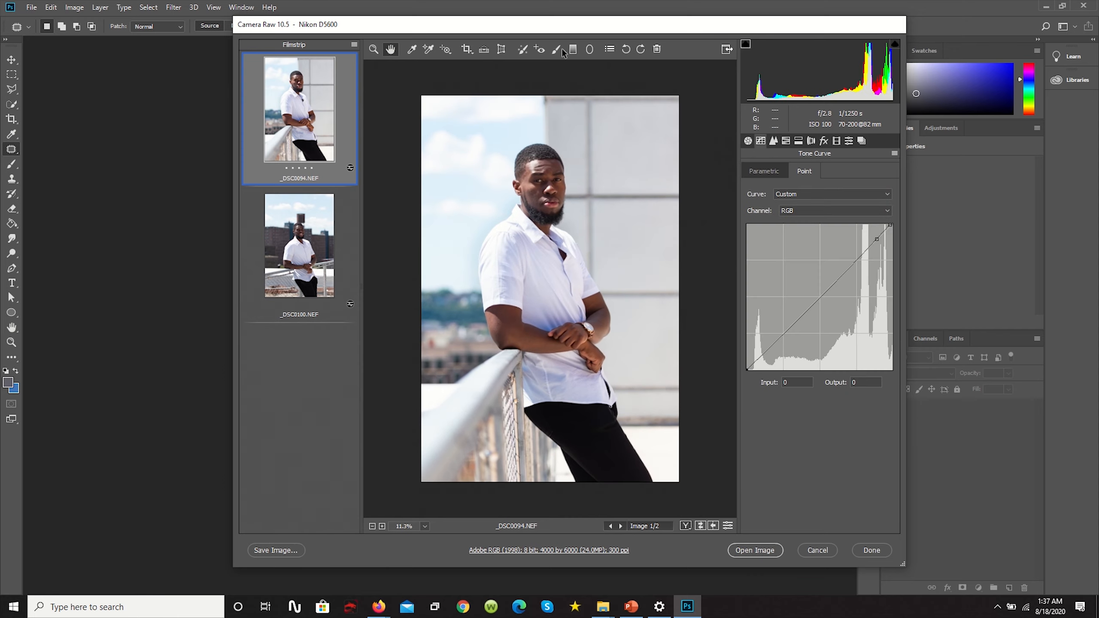
{"action": "left_click", "coordinate": [555, 49]}
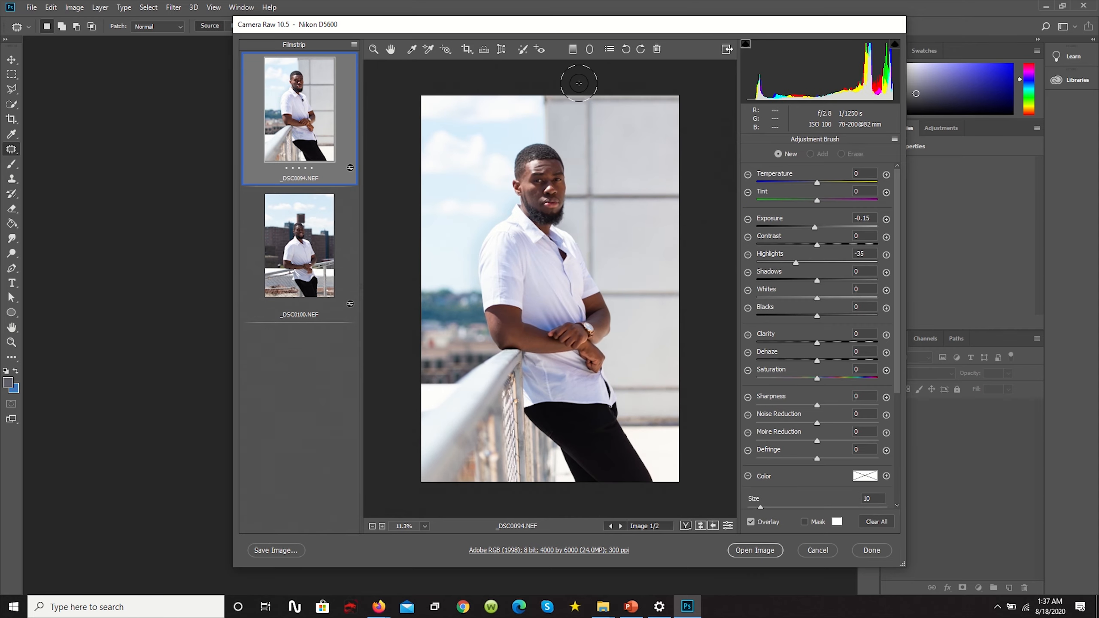
{"action": "left_click", "coordinate": [867, 217]}
{"action": "left_click", "coordinate": [869, 253]}
{"action": "type", "text": "20"}
{"action": "type", "text": "25"}
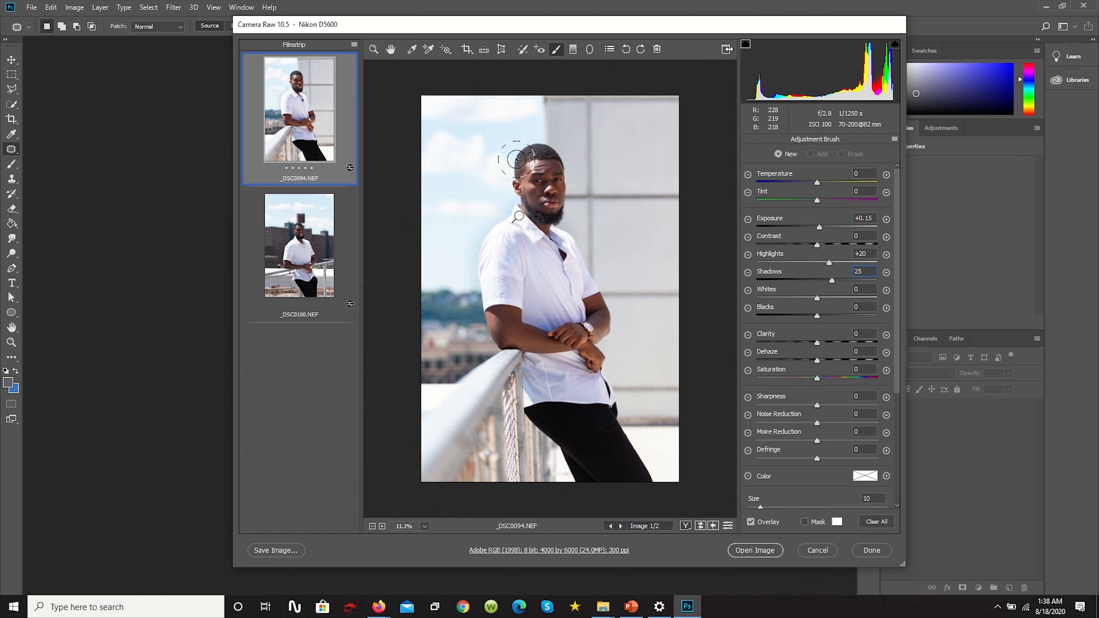
- Paint the brush adjustment over the skin of the man's face
{"action": "scroll", "coordinate": [547, 200], "scroll_direction": "up", "scroll_amount": 2}
{"action": "scroll", "coordinate": [547, 221], "scroll_direction": "up", "scroll_amount": 4}
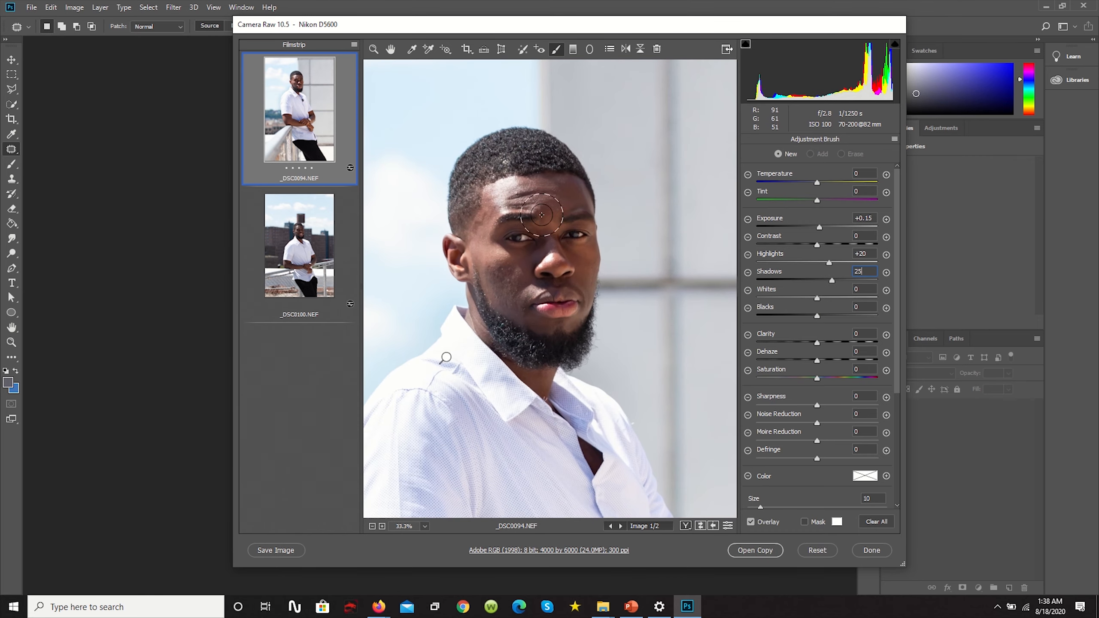
{"action": "mouse_move", "coordinate": [572, 199]}
{"action": "left_mouse_down"}
{"action": "mouse_move", "coordinate": [581, 199]}
{"action": "mouse_move", "coordinate": [553, 200]}
{"action": "mouse_move", "coordinate": [599, 200]}
{"action": "mouse_move", "coordinate": [551, 202]}
{"action": "left_mouse_up"}
{"action": "left_click_drag", "start_coordinate": [701, 176], "coordinate": [554, 194]}
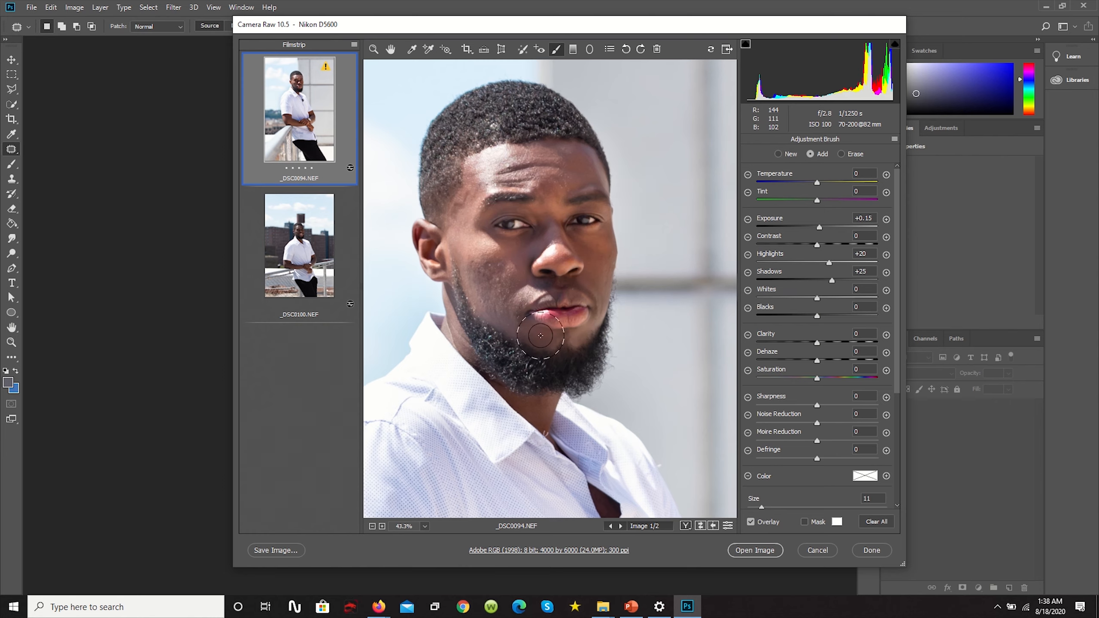
{"action": "mouse_move", "coordinate": [534, 311]}
{"action": "left_mouse_down"}
{"action": "mouse_move", "coordinate": [490, 222]}
{"action": "mouse_move", "coordinate": [519, 198]}
{"action": "mouse_move", "coordinate": [525, 230]}
{"action": "mouse_move", "coordinate": [580, 221]}
{"action": "mouse_move", "coordinate": [582, 211]}
{"action": "mouse_move", "coordinate": [527, 198]}
{"action": "mouse_move", "coordinate": [538, 209]}
{"action": "mouse_move", "coordinate": [587, 172]}
{"action": "mouse_move", "coordinate": [581, 151]}
{"action": "mouse_move", "coordinate": [545, 152]}
{"action": "mouse_move", "coordinate": [602, 169]}
{"action": "mouse_move", "coordinate": [502, 238]}
{"action": "mouse_move", "coordinate": [499, 286]}
{"action": "mouse_move", "coordinate": [530, 234]}
{"action": "mouse_move", "coordinate": [511, 251]}
{"action": "mouse_move", "coordinate": [532, 283]}
{"action": "mouse_move", "coordinate": [502, 283]}
{"action": "mouse_move", "coordinate": [511, 265]}
{"action": "mouse_move", "coordinate": [481, 314]}
{"action": "mouse_move", "coordinate": [563, 347]}
{"action": "mouse_move", "coordinate": [508, 331]}
{"action": "mouse_move", "coordinate": [532, 337]}
{"action": "mouse_move", "coordinate": [501, 282]}
{"action": "mouse_move", "coordinate": [559, 237]}
{"action": "mouse_move", "coordinate": [603, 258]}
{"action": "mouse_move", "coordinate": [593, 236]}
{"action": "mouse_move", "coordinate": [615, 229]}
{"action": "mouse_move", "coordinate": [613, 282]}
{"action": "mouse_move", "coordinate": [590, 347]}
{"action": "mouse_move", "coordinate": [518, 340]}
{"action": "mouse_move", "coordinate": [518, 276]}
{"action": "mouse_move", "coordinate": [492, 228]}
{"action": "mouse_move", "coordinate": [496, 208]}
{"action": "mouse_move", "coordinate": [529, 202]}
{"action": "mouse_move", "coordinate": [496, 214]}
{"action": "mouse_move", "coordinate": [527, 212]}
{"action": "mouse_move", "coordinate": [517, 198]}
{"action": "mouse_move", "coordinate": [537, 206]}
{"action": "mouse_move", "coordinate": [521, 230]}
{"action": "mouse_move", "coordinate": [591, 201]}
{"action": "mouse_move", "coordinate": [545, 192]}
{"action": "left_mouse_up"}
{"action": "scroll", "coordinate": [548, 190], "scroll_direction": "down", "scroll_amount": 2}
{"action": "scroll", "coordinate": [547, 190], "scroll_direction": "down", "scroll_amount": 3}
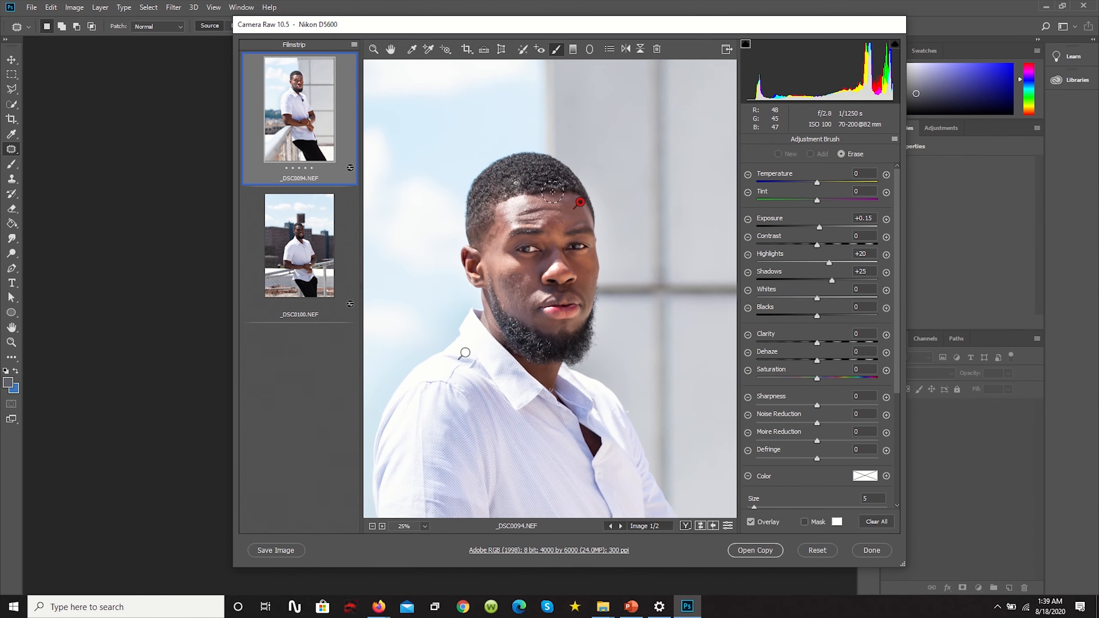
- Extend the same brush adjustment over the man's arms and hands
{"action": "scroll", "coordinate": [599, 238], "scroll_direction": "up", "scroll_amount": 3}
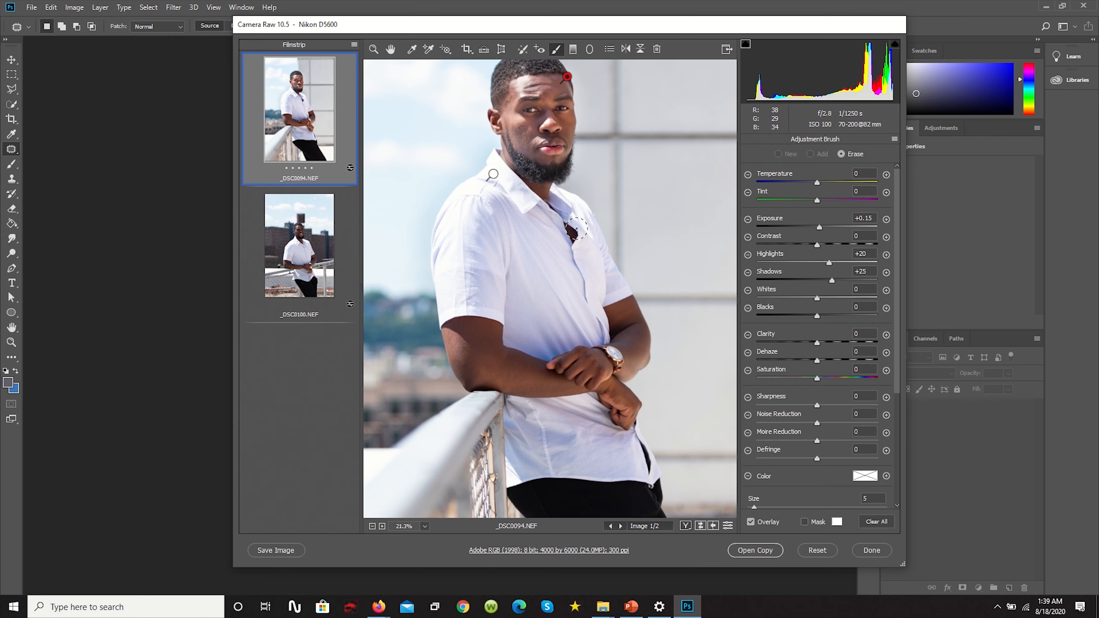
{"action": "left_click_drag", "start_coordinate": [445, 352], "coordinate": [452, 354]}
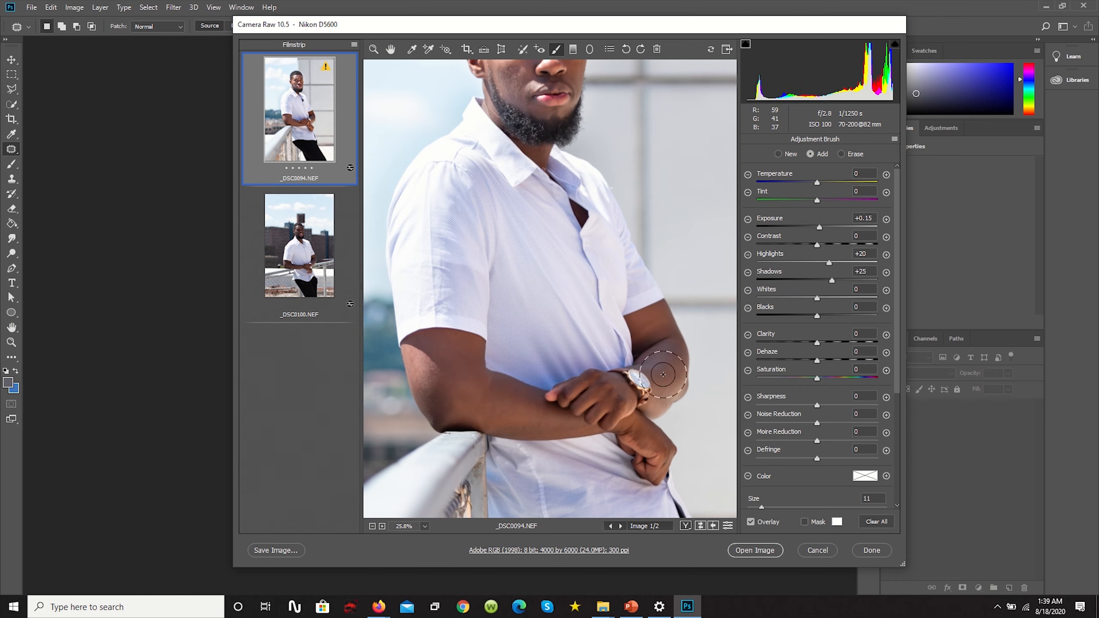
{"action": "scroll", "coordinate": [618, 285], "scroll_direction": "down", "scroll_amount": 5}
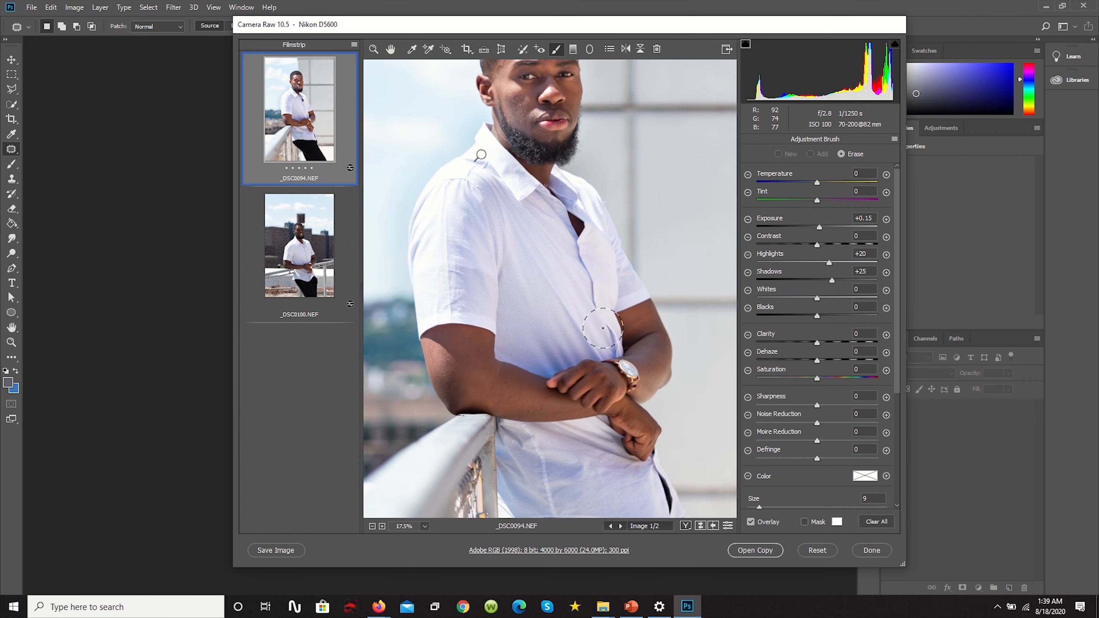
{"action": "scroll", "coordinate": [567, 187], "scroll_direction": "up", "scroll_amount": 5}
{"action": "mouse_move", "coordinate": [544, 140]}
{"action": "left_mouse_down"}
{"action": "mouse_move", "coordinate": [543, 169]}
{"action": "mouse_move", "coordinate": [509, 120]}
{"action": "mouse_move", "coordinate": [514, 133]}
{"action": "left_mouse_up"}
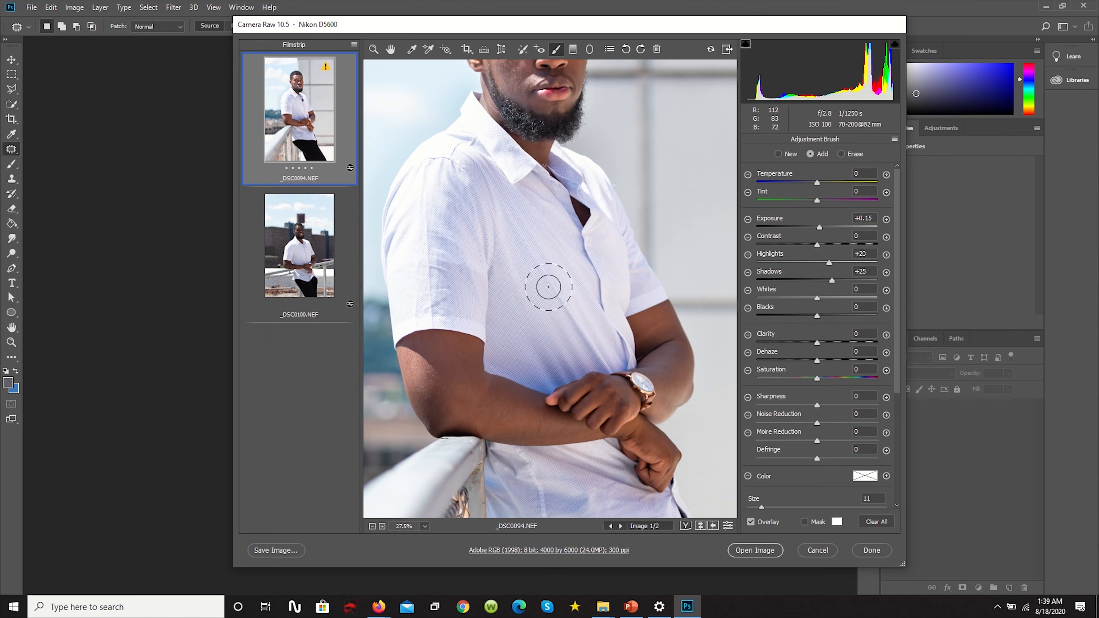
{"action": "scroll", "coordinate": [553, 289], "scroll_direction": "down", "scroll_amount": 5}
{"action": "scroll", "coordinate": [552, 248], "scroll_direction": "down", "scroll_amount": 2}
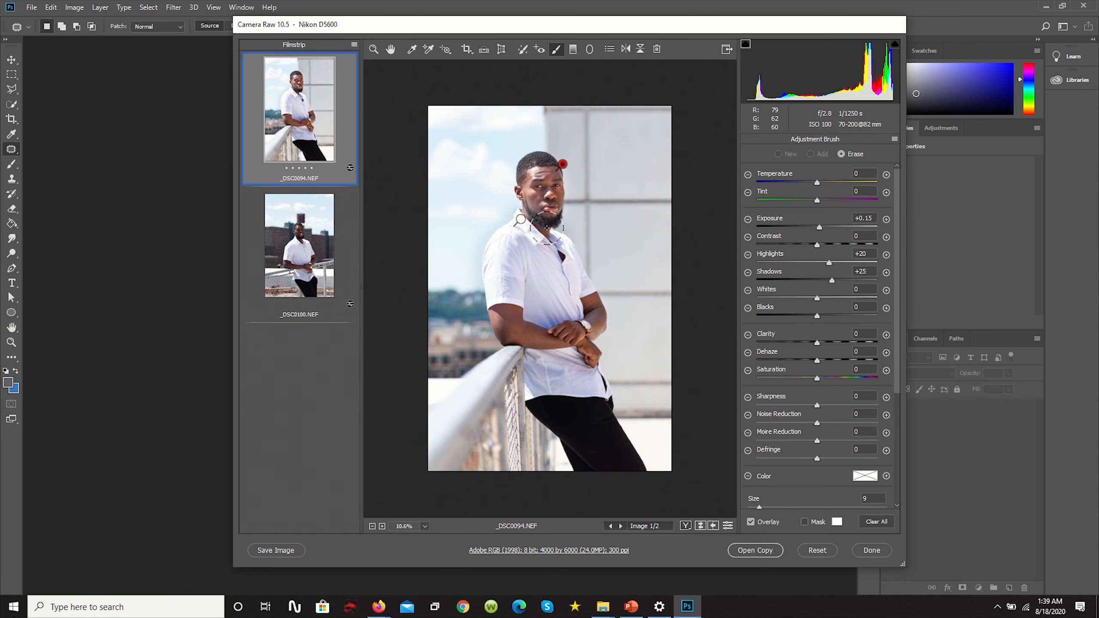
- Reduce the brushed skin adjustment to Highlights +10 and Shadows +15
{"action": "scroll", "coordinate": [558, 203], "scroll_direction": "up", "scroll_amount": 3}
{"action": "scroll", "coordinate": [612, 175], "scroll_direction": "down", "scroll_amount": 1}
{"action": "scroll", "coordinate": [612, 175], "scroll_direction": "down", "scroll_amount": 1}
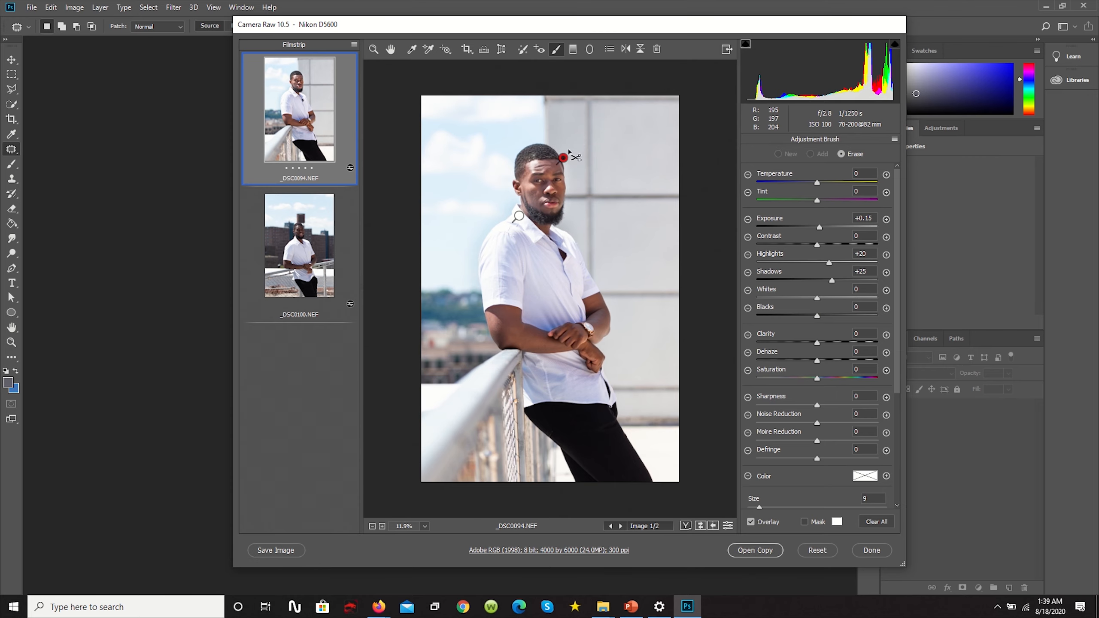
{"action": "scroll", "coordinate": [565, 165], "scroll_direction": "up", "scroll_amount": 5}
{"action": "scroll", "coordinate": [565, 164], "scroll_direction": "up", "scroll_amount": 3}
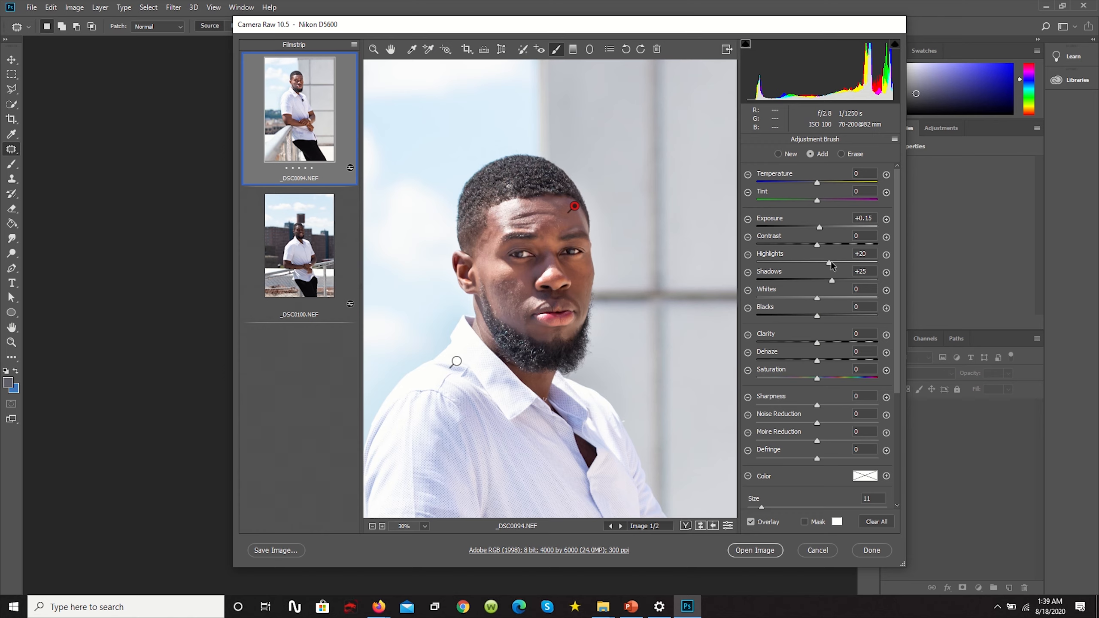
{"action": "left_click_drag", "start_coordinate": [826, 263], "coordinate": [823, 263]}
{"action": "left_click_drag", "start_coordinate": [822, 267], "coordinate": [825, 281]}
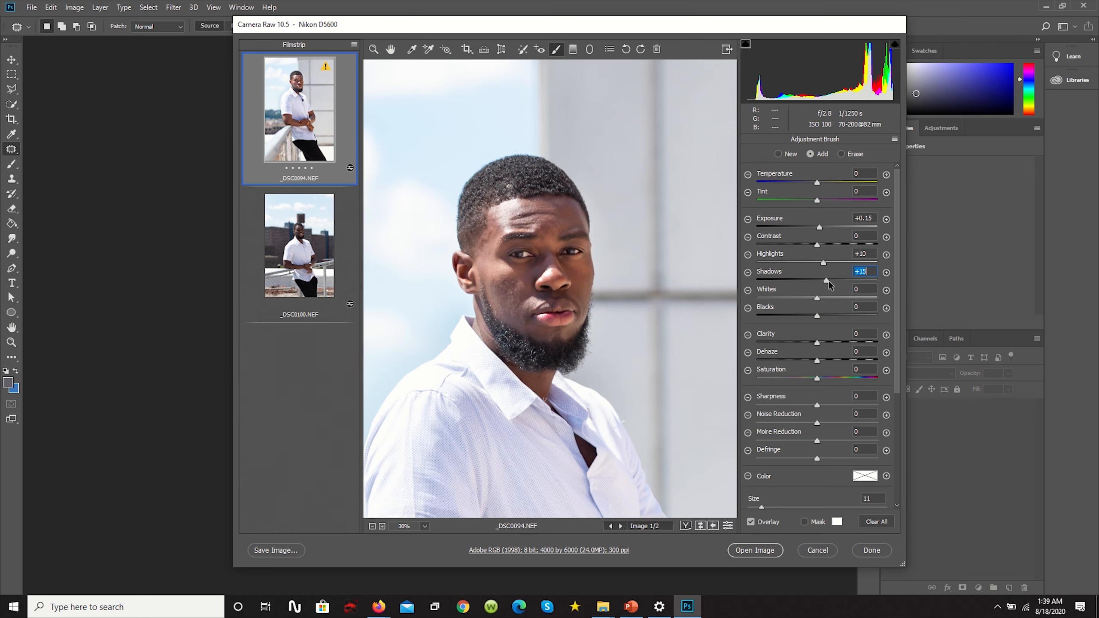
{"action": "scroll", "coordinate": [546, 129], "scroll_direction": "down", "scroll_amount": 3}
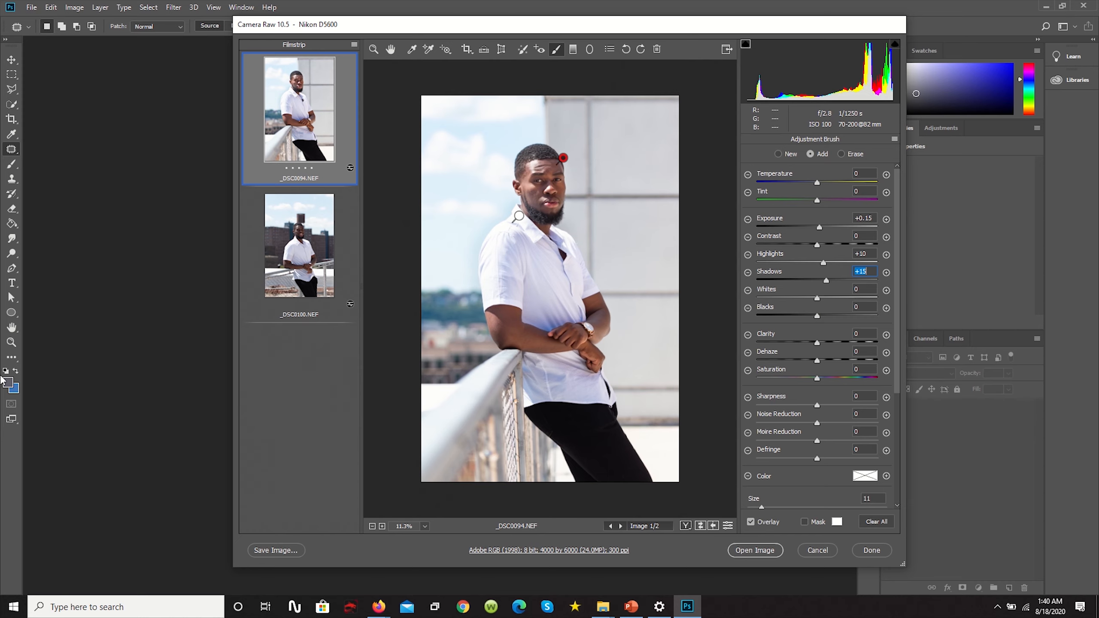
- Save the edited raw photo as a quality 10 JPEG named One Point Edited in the Portraits folder, and finish the raw editing
{"action": "left_click", "coordinate": [269, 551]}
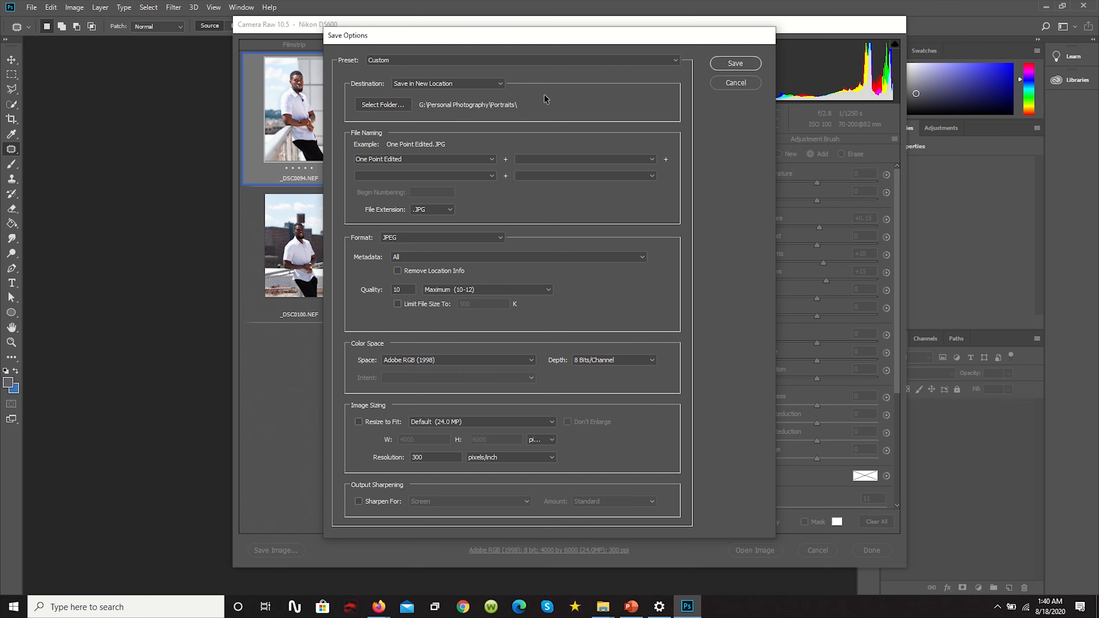
{"action": "left_click", "coordinate": [732, 65]}
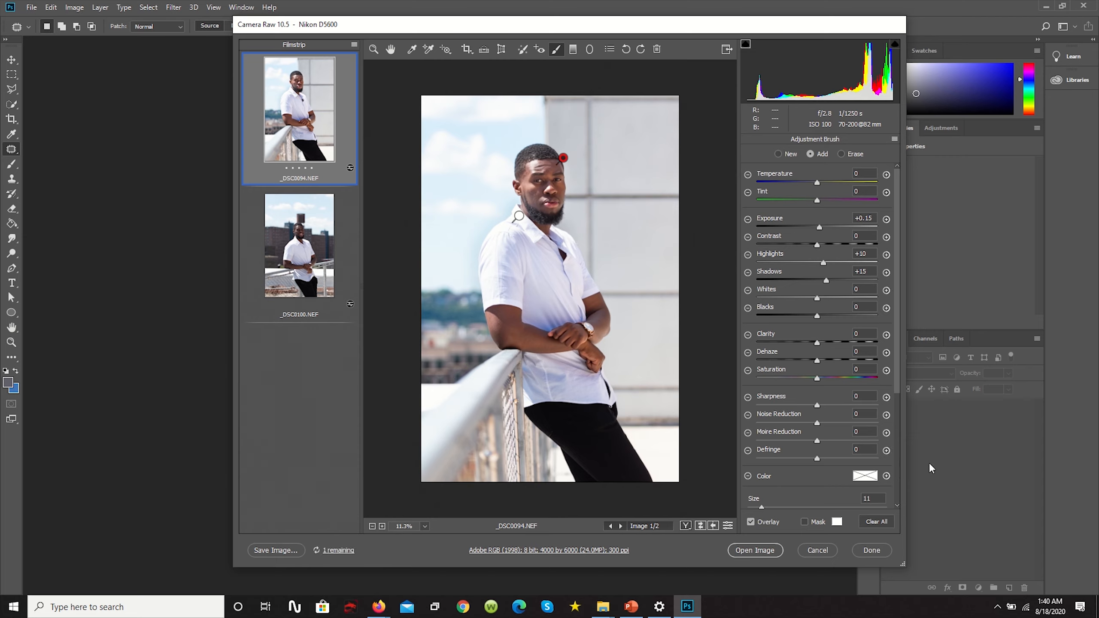
{"action": "left_click", "coordinate": [871, 551]}
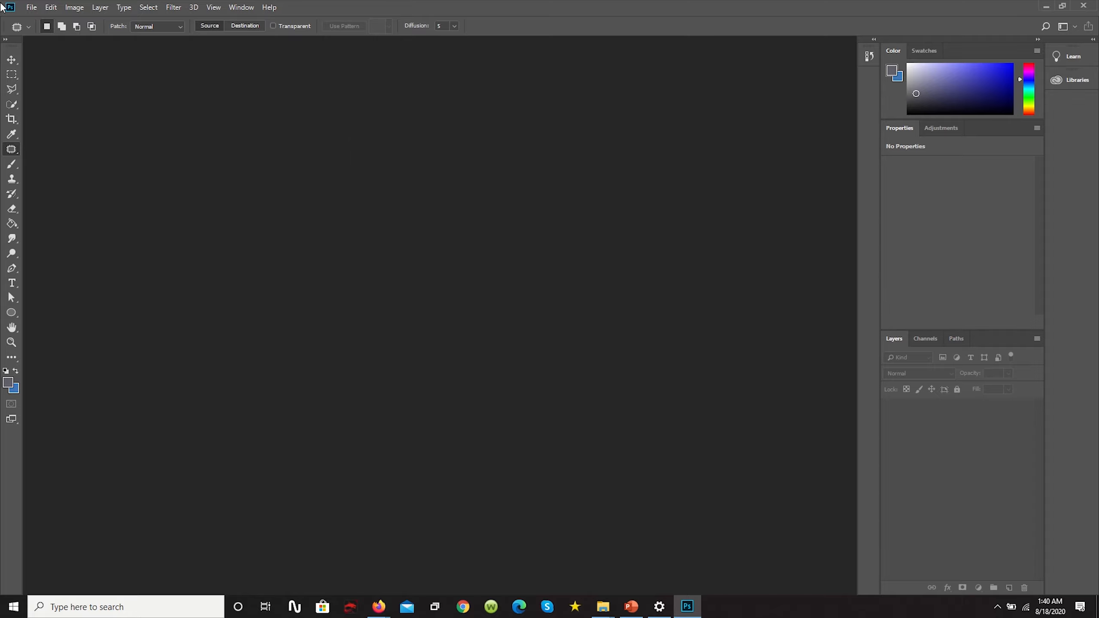
- Open One Point Edited_211.JPG from the Portraits folder and activate the Move tool
{"action": "left_click", "coordinate": [31, 6]}
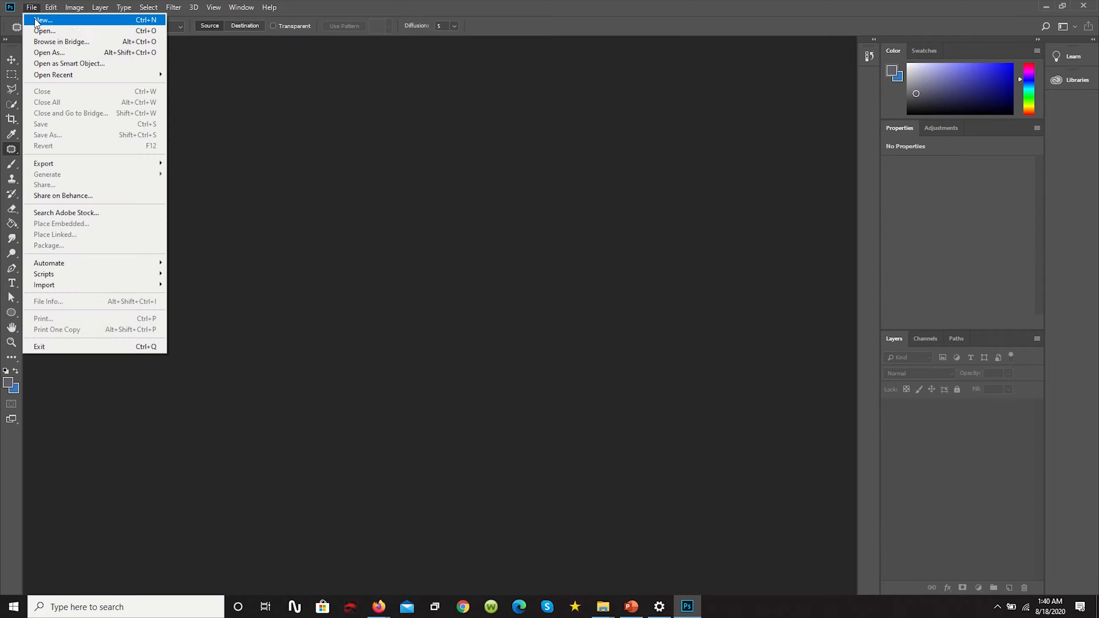
{"action": "left_click", "coordinate": [41, 32]}
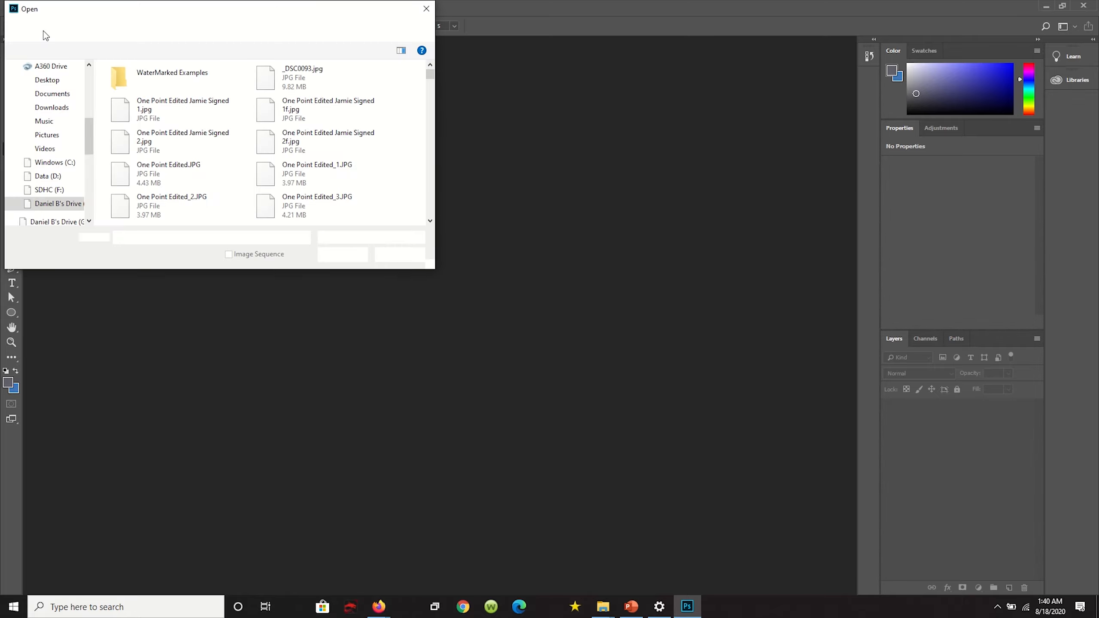
{"action": "left_click_drag", "start_coordinate": [430, 72], "coordinate": [438, 204]}
{"action": "left_click", "coordinate": [204, 112]}
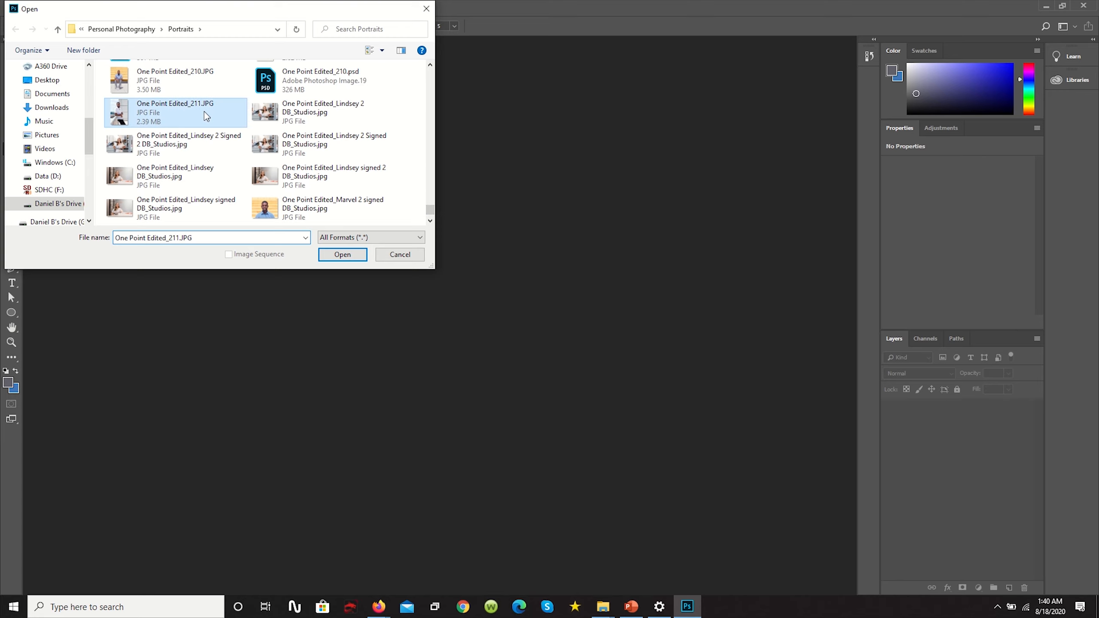
{"action": "double_click", "coordinate": [204, 112]}
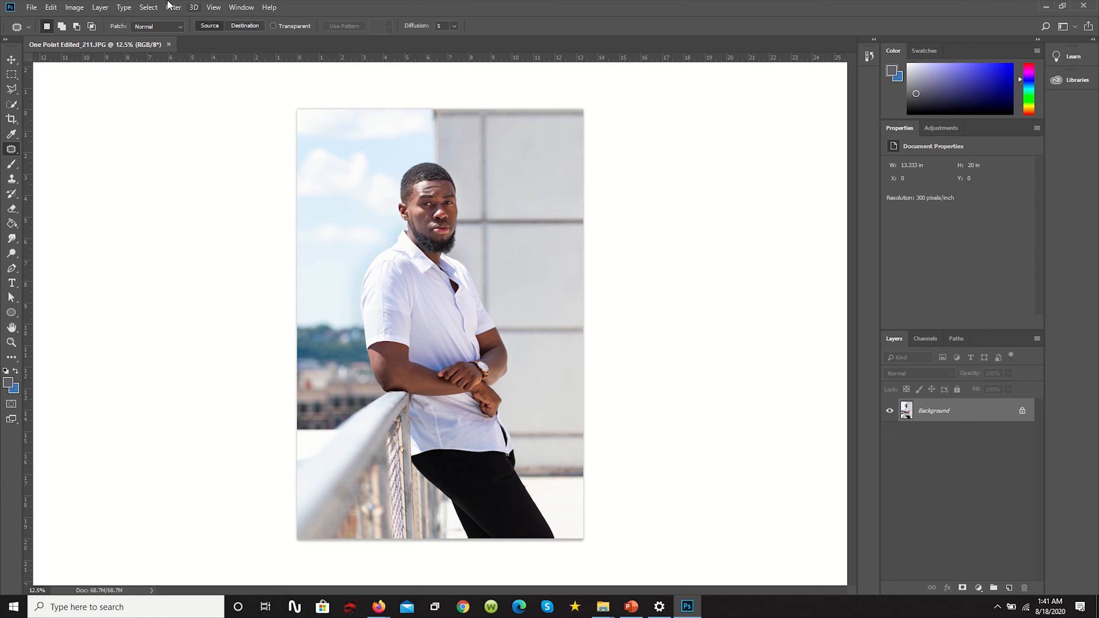
{"action": "left_click", "coordinate": [9, 62]}
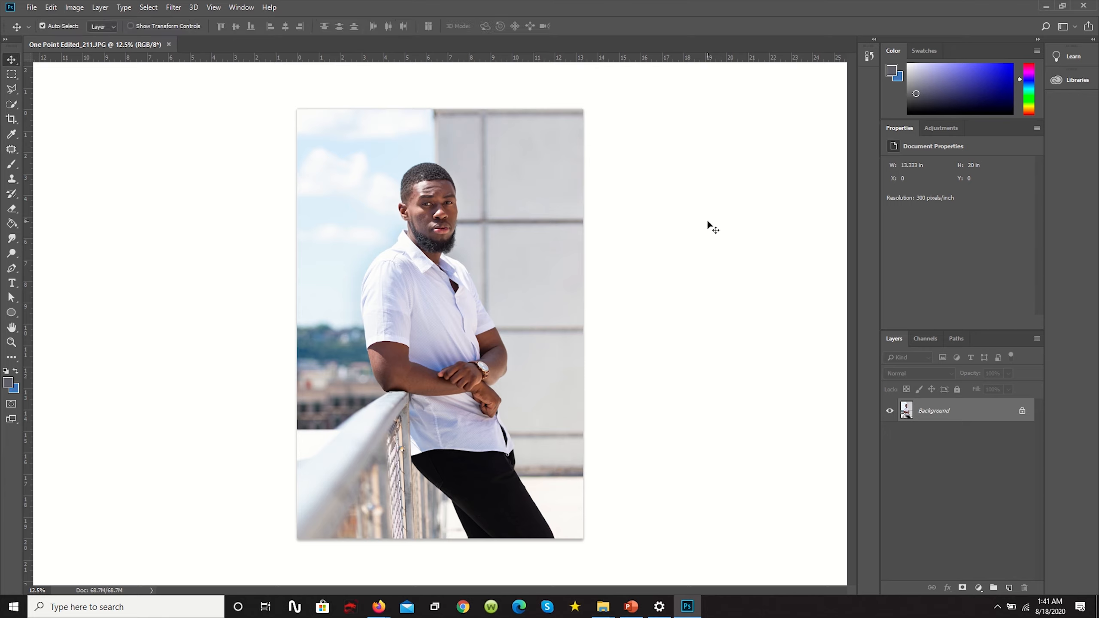
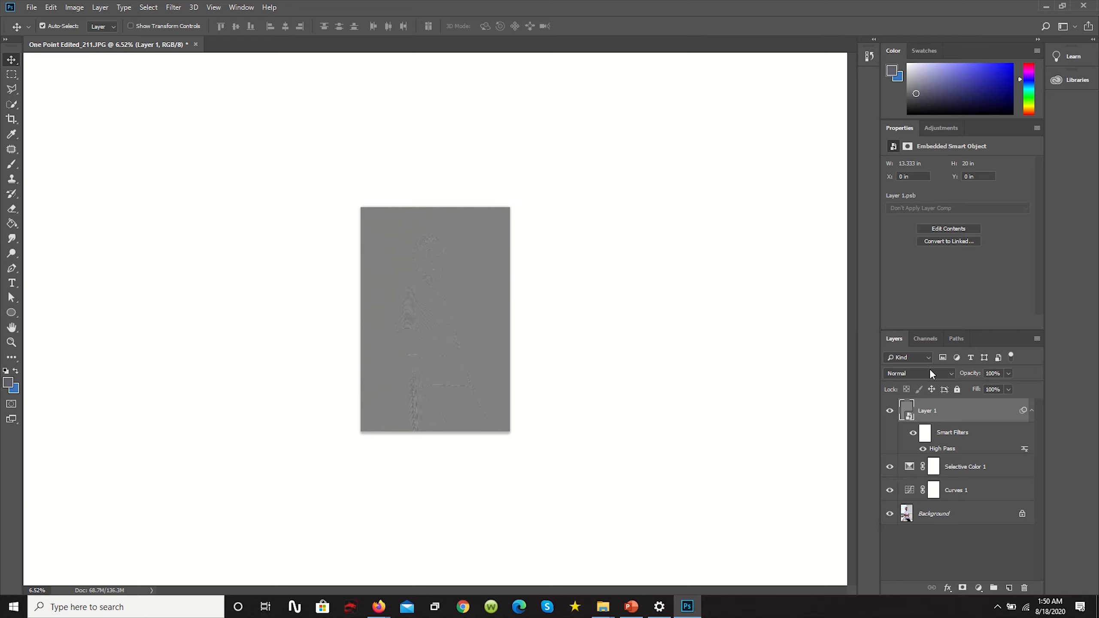
- Set the blend mode of the High Pass filtered Layer 1 to Overlay
{"action": "left_click", "coordinate": [917, 374]}
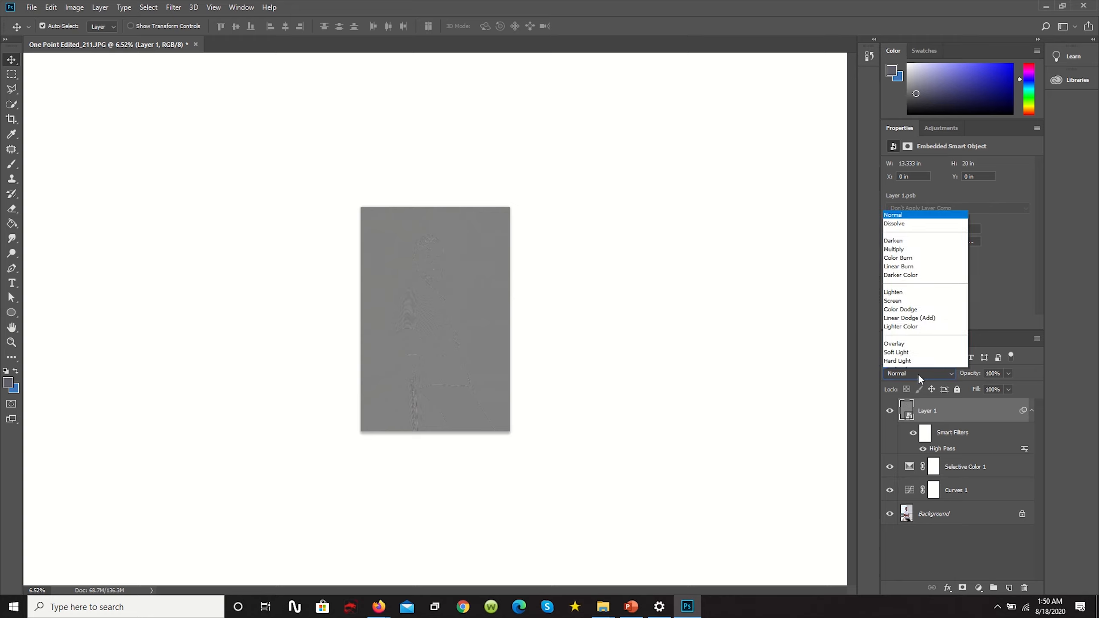
{"action": "left_click", "coordinate": [913, 223]}
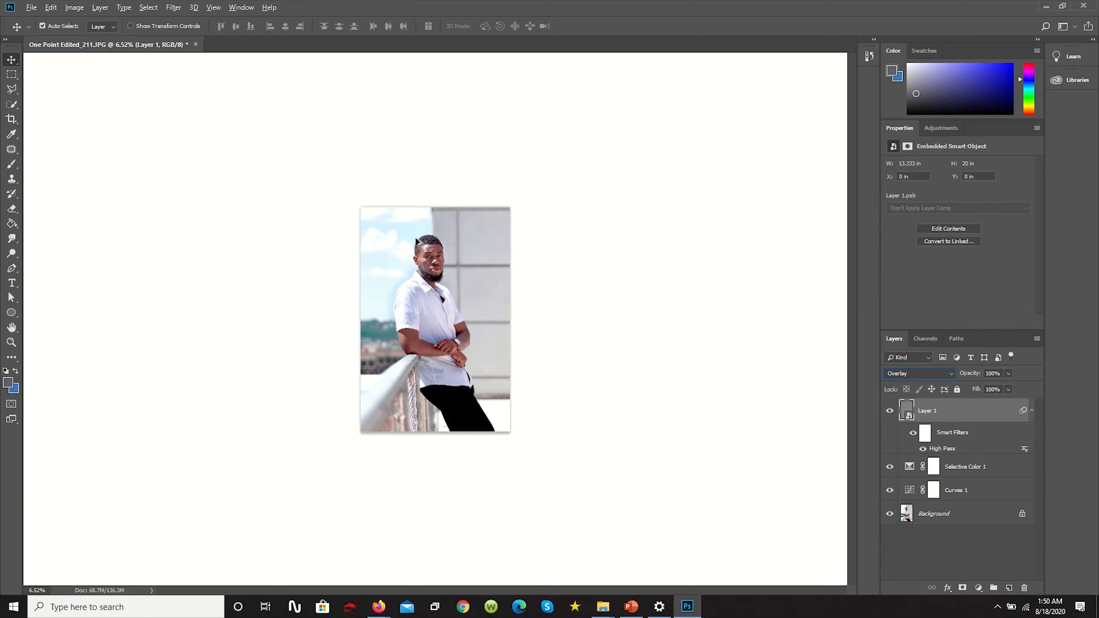
- Inspect the High Pass sharpening on the face up close and across the full portrait, with Layer 1 reselected
{"action": "left_click", "coordinate": [277, 180]}
{"action": "scroll", "coordinate": [432, 173], "scroll_direction": "up", "scroll_amount": 15}
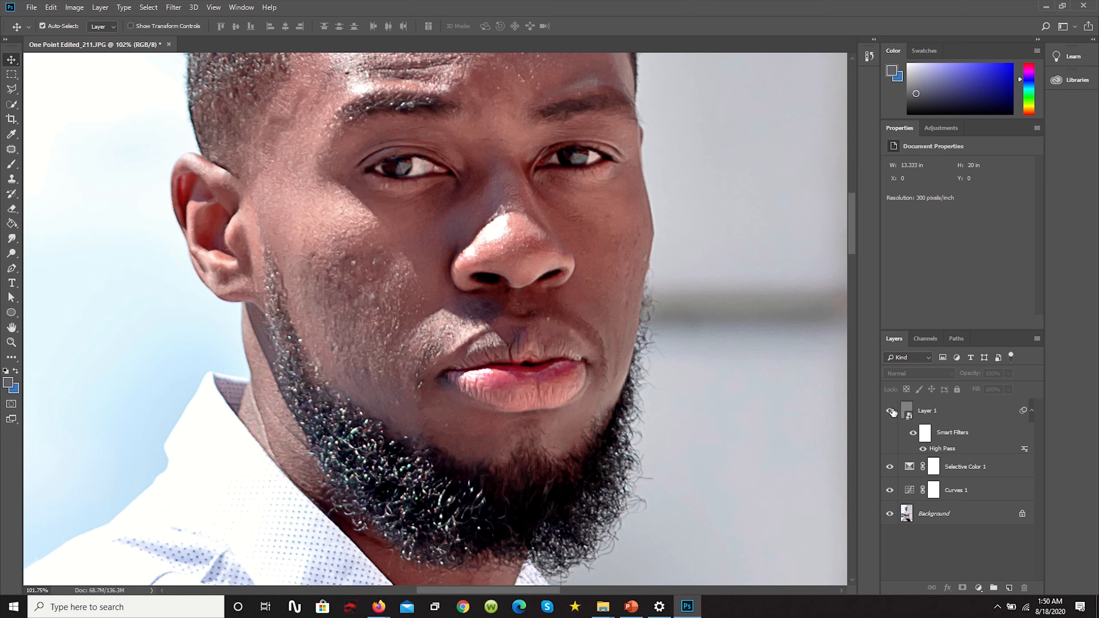
{"action": "scroll", "coordinate": [591, 328], "scroll_direction": "down", "scroll_amount": 10}
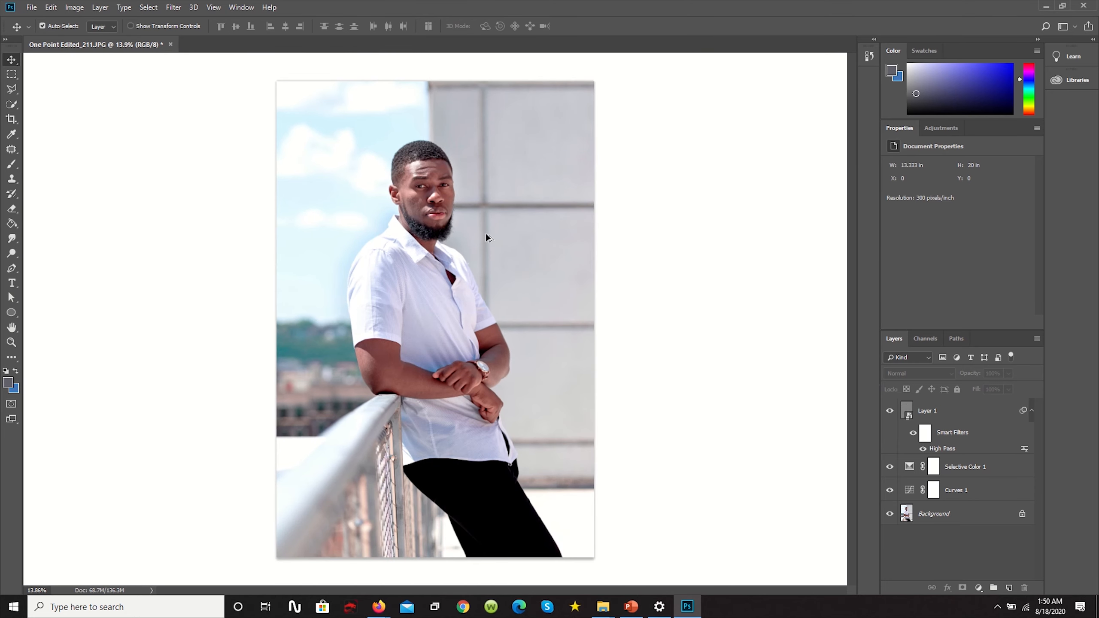
{"action": "scroll", "coordinate": [433, 196], "scroll_direction": "up", "scroll_amount": 1}
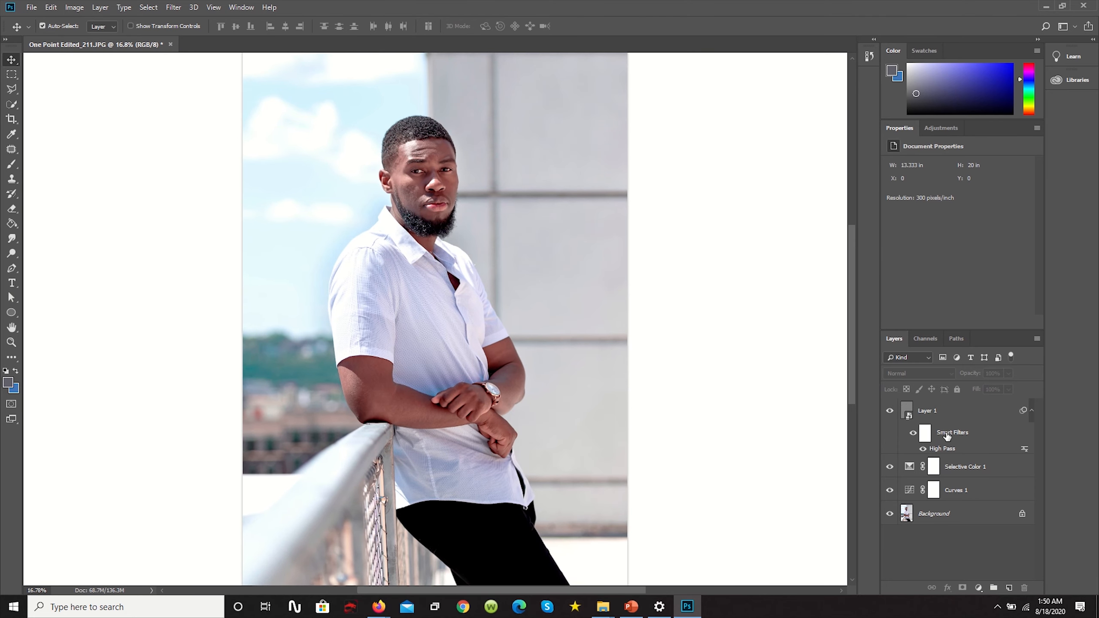
{"action": "left_click", "coordinate": [910, 413]}
{"action": "scroll", "coordinate": [586, 167], "scroll_direction": "up", "scroll_amount": 3}
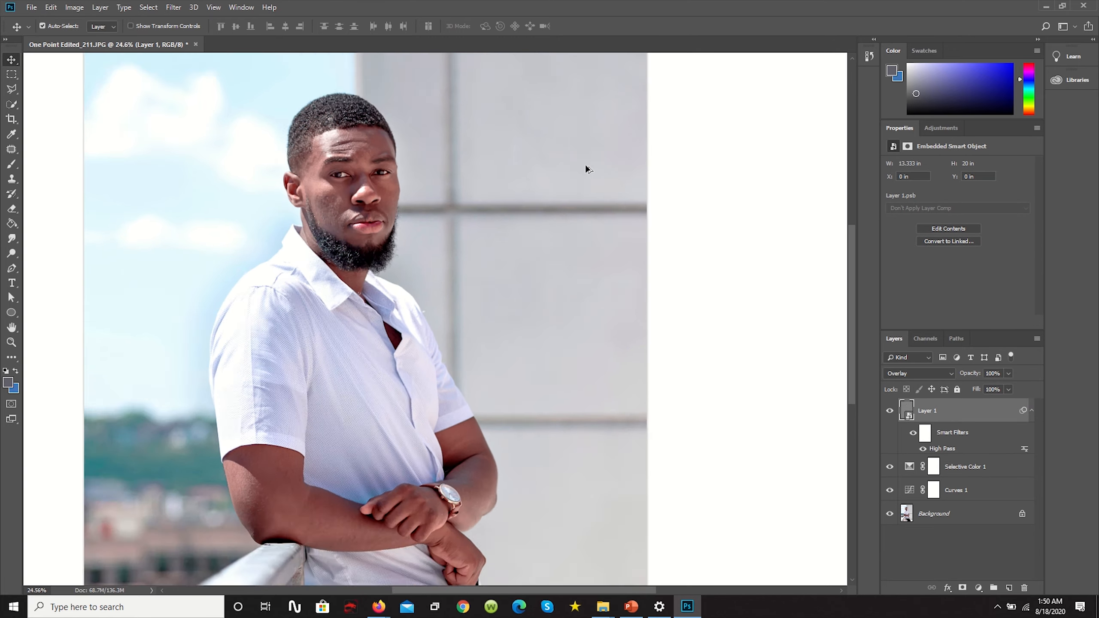
{"action": "scroll", "coordinate": [549, 211], "scroll_direction": "down", "scroll_amount": 3}
{"action": "scroll", "coordinate": [381, 411], "scroll_direction": "up", "scroll_amount": 10}
{"action": "scroll", "coordinate": [364, 434], "scroll_direction": "down", "scroll_amount": 10}
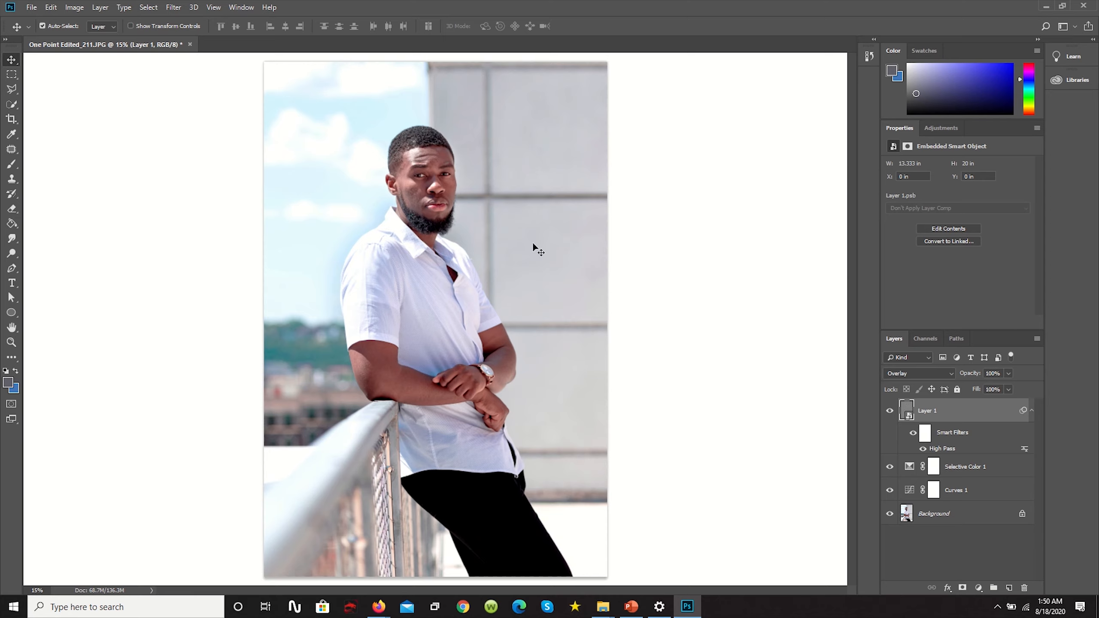
- Add a layer mask to Layer 1 and ready the Brush tool with black as the foreground color
{"action": "left_click", "coordinate": [963, 587]}
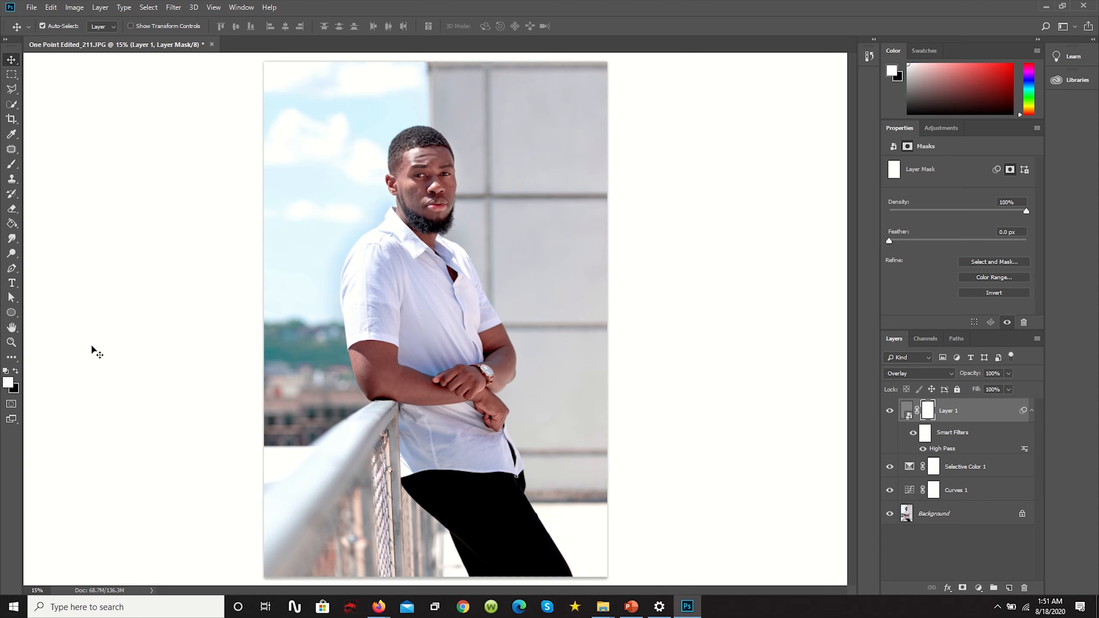
{"action": "left_click", "coordinate": [14, 164]}
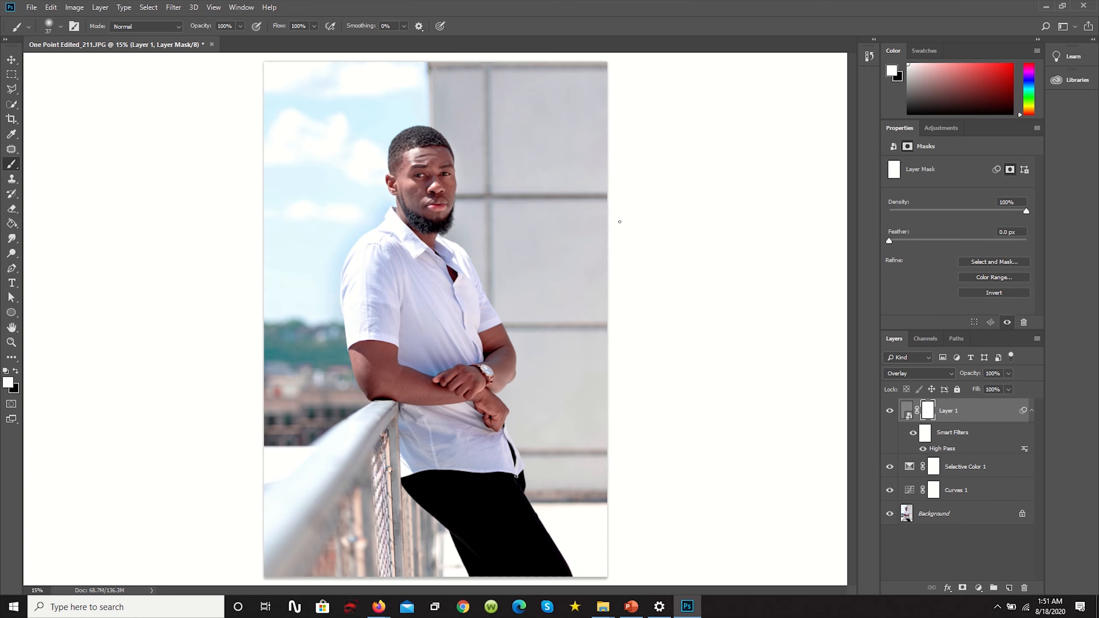
{"action": "scroll", "coordinate": [448, 108], "scroll_direction": "up", "scroll_amount": 10}
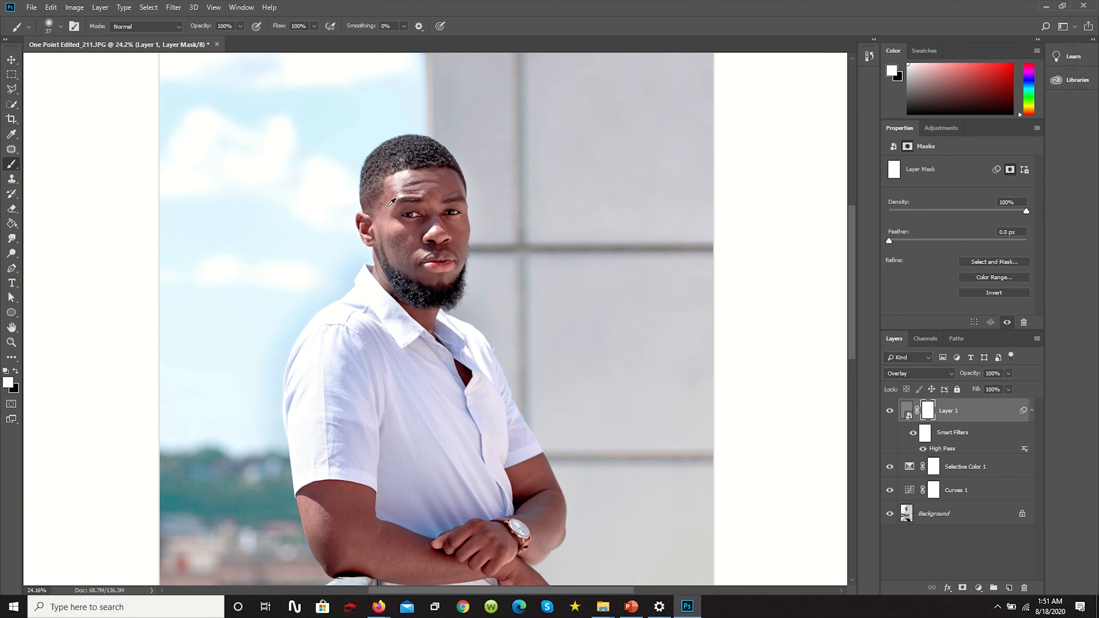
{"action": "scroll", "coordinate": [242, 325], "scroll_direction": "down", "scroll_amount": 3}
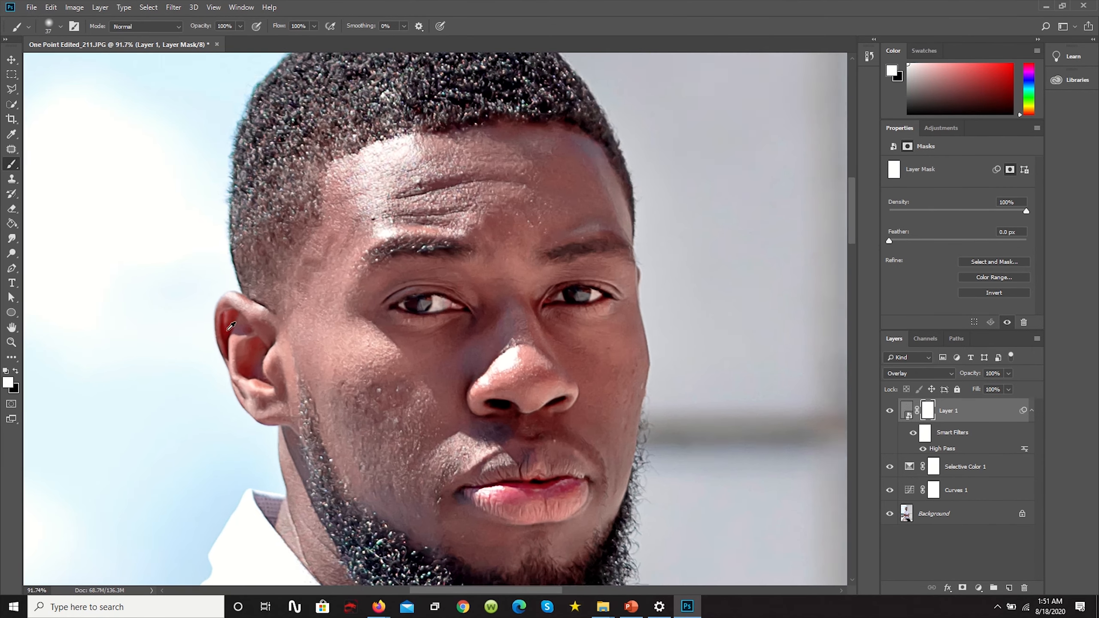
{"action": "key", "text": "x"}
- Try masking the sharpening around the head with a 231 px black brush, and restore it with white
{"action": "left_click_drag", "start_coordinate": [318, 233], "coordinate": [361, 233]}
{"action": "left_click_drag", "start_coordinate": [640, 211], "coordinate": [197, 272]}
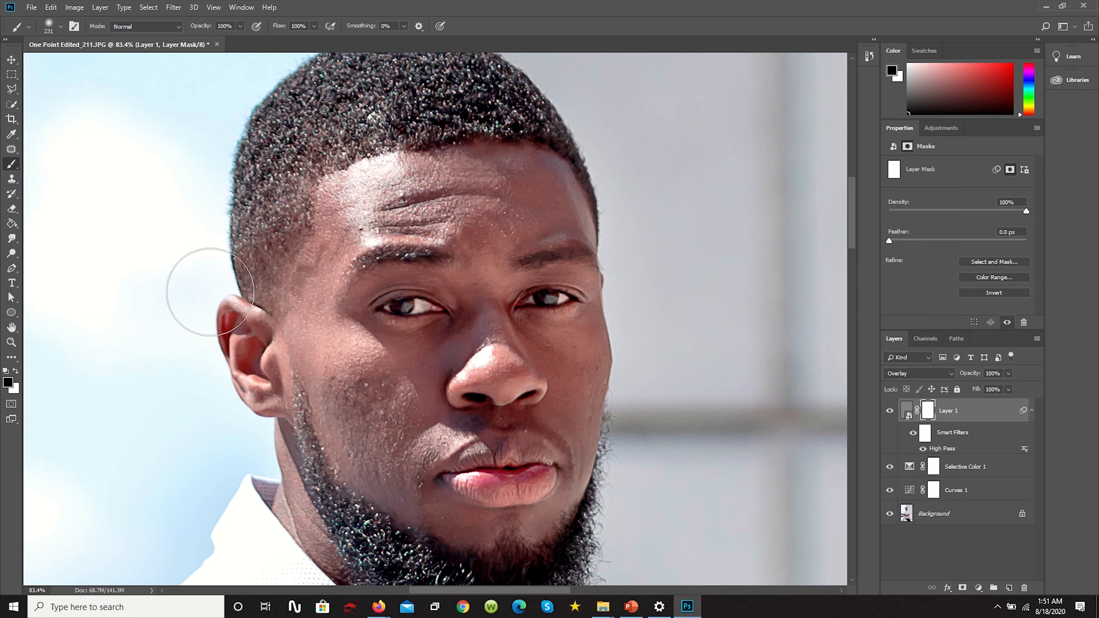
{"action": "left_click", "coordinate": [16, 370]}
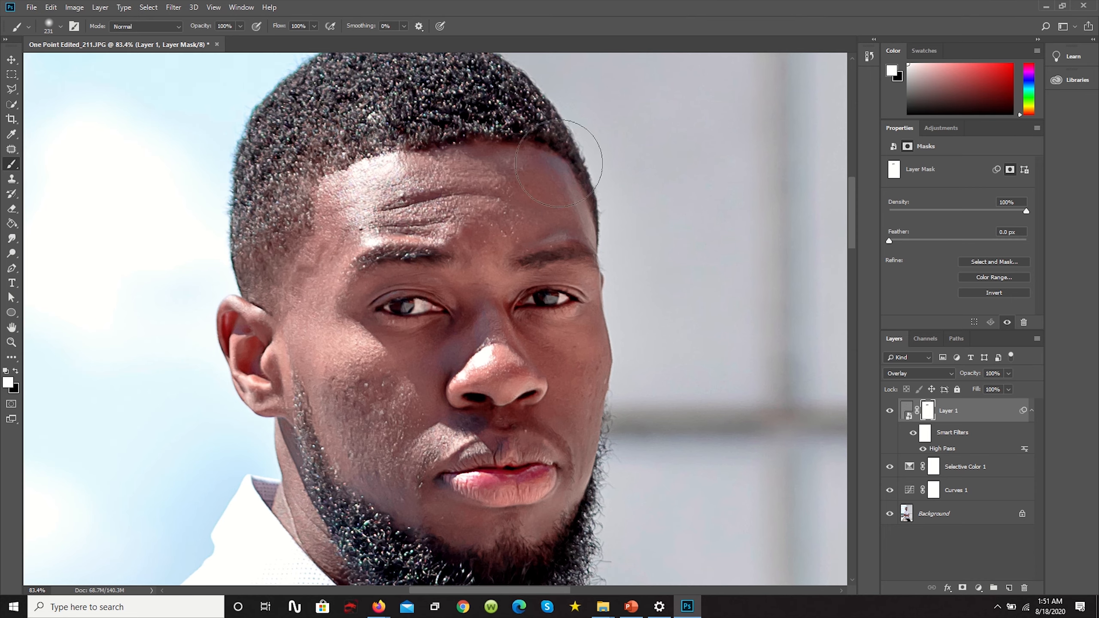
{"action": "key", "text": "ctrl+0"}
{"action": "left_click", "coordinate": [15, 371]}
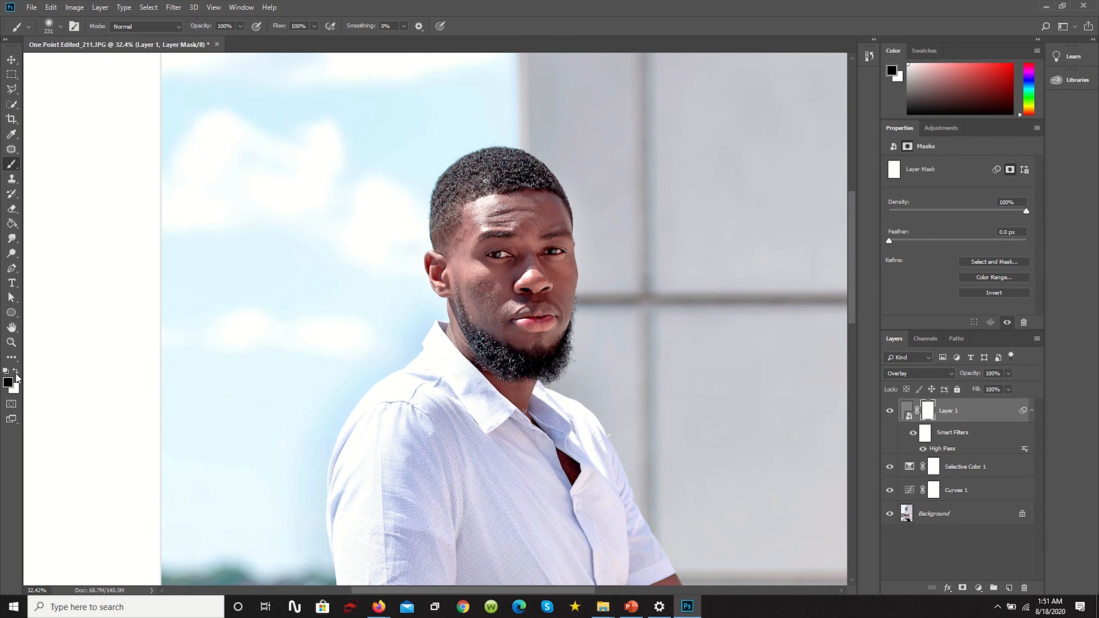
- Paint the background black on Layer 1's mask with a large soft brush, limiting the sharpening to the man
{"action": "key", "text": "ctrl+minus"}
{"action": "key", "text": "ctrl+minus"}
{"action": "key", "text": "ctrl+minus"}
{"action": "left_click_drag", "start_coordinate": [321, 161], "coordinate": [343, 162]}
{"action": "mouse_move", "coordinate": [389, 535]}
{"action": "left_mouse_down"}
{"action": "mouse_move", "coordinate": [422, 535]}
{"action": "mouse_move", "coordinate": [554, 318]}
{"action": "mouse_move", "coordinate": [490, 184]}
{"action": "mouse_move", "coordinate": [291, 286]}
{"action": "left_mouse_up"}
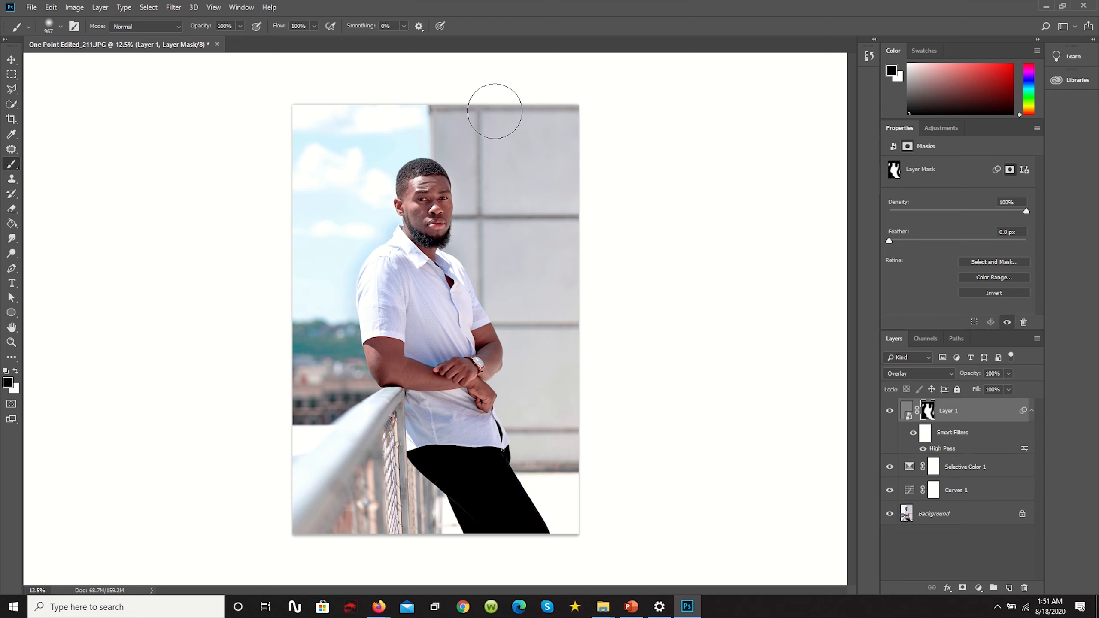
{"action": "left_click_drag", "start_coordinate": [549, 170], "coordinate": [537, 329]}
{"action": "left_click_drag", "start_coordinate": [537, 332], "coordinate": [526, 333]}
{"action": "left_click_drag", "start_coordinate": [518, 373], "coordinate": [510, 374]}
- Select the Background layer for retouching the face and hide the sharpened Layer 1
{"action": "scroll", "coordinate": [447, 187], "scroll_direction": "up", "scroll_amount": 15}
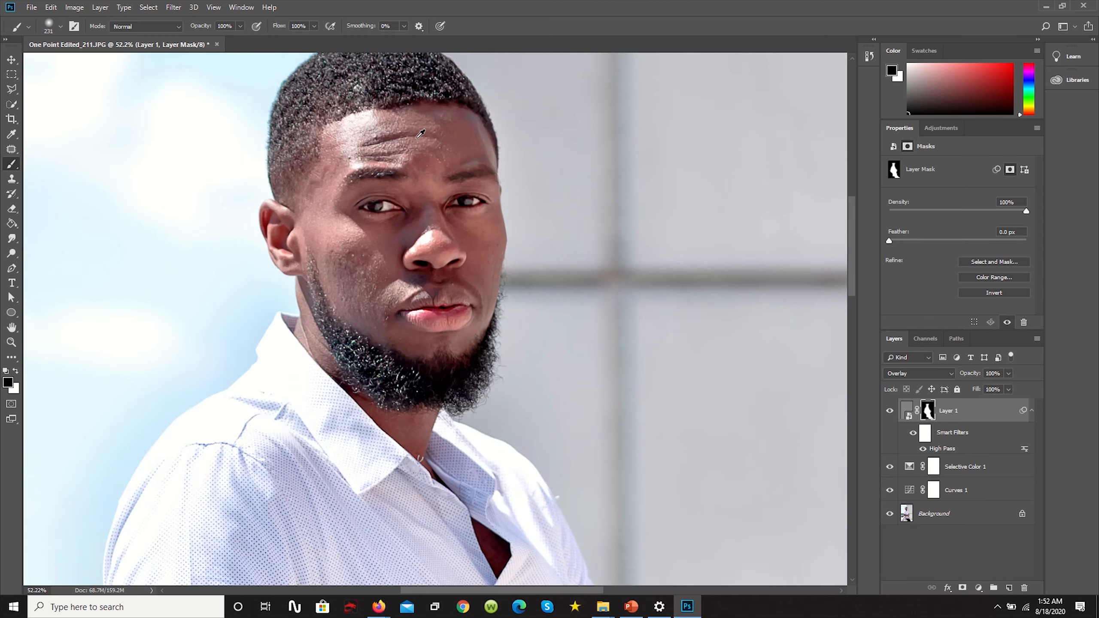
{"action": "scroll", "coordinate": [423, 149], "scroll_direction": "down", "scroll_amount": 10}
{"action": "scroll", "coordinate": [409, 137], "scroll_direction": "up", "scroll_amount": 5}
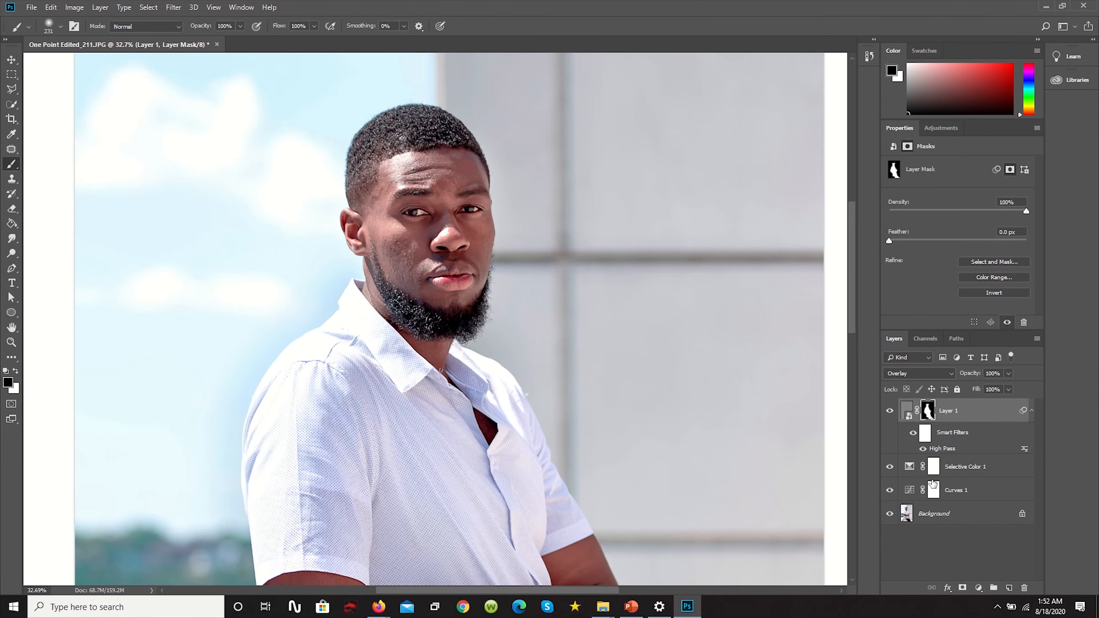
{"action": "left_click", "coordinate": [926, 515]}
{"action": "left_click", "coordinate": [638, 256], "text": "alt"}
{"action": "scroll", "coordinate": [443, 209], "scroll_direction": "up", "scroll_amount": 7}
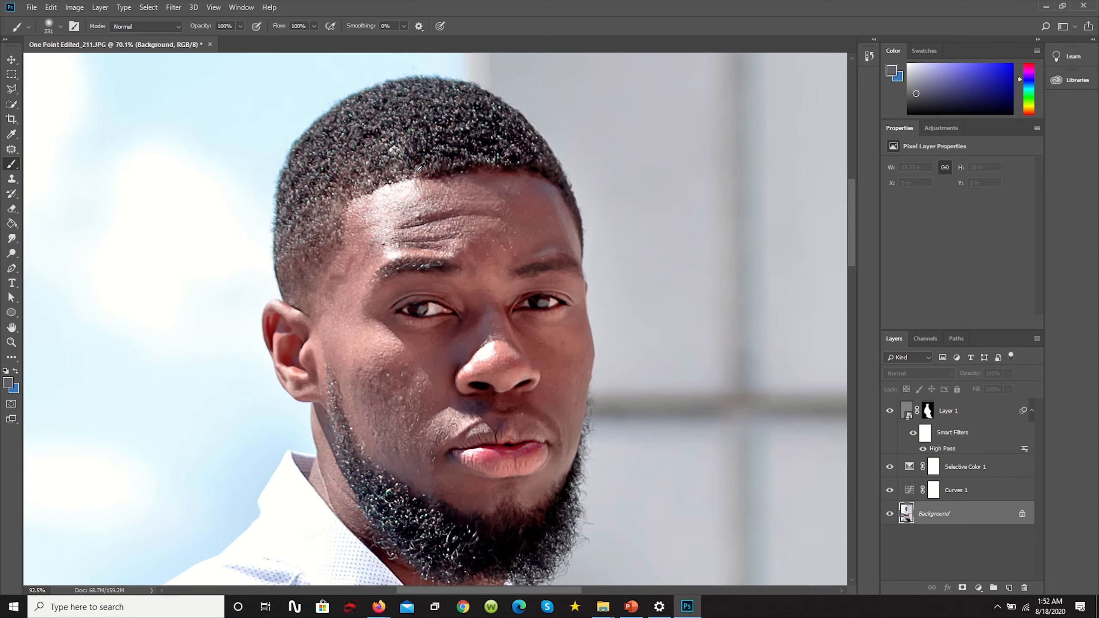
{"action": "scroll", "coordinate": [443, 209], "scroll_direction": "up", "scroll_amount": 2}
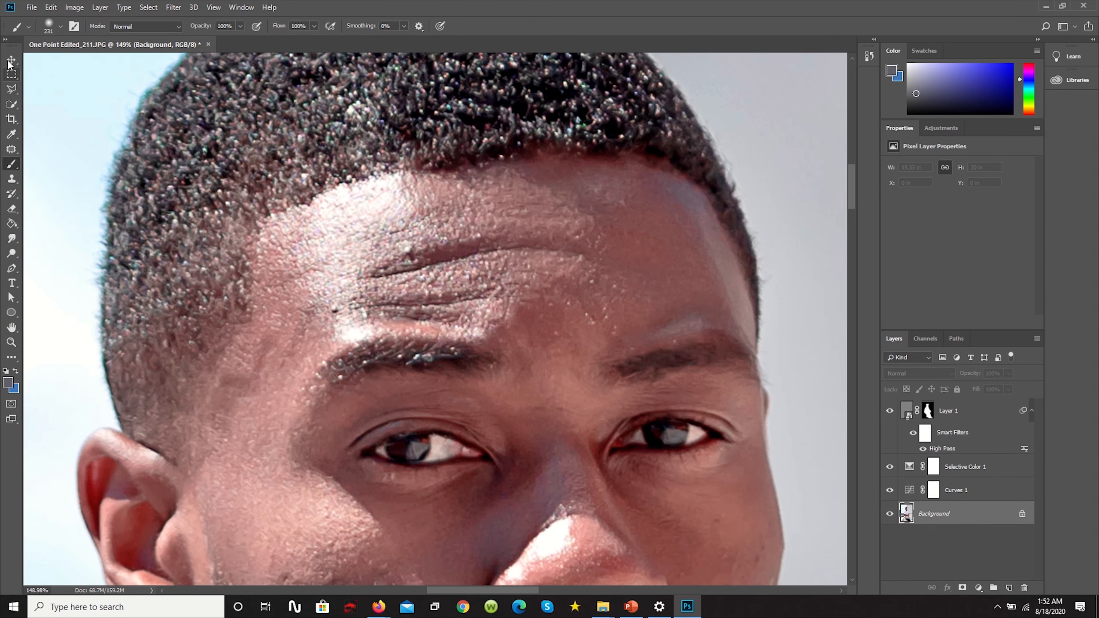
{"action": "left_click", "coordinate": [11, 59]}
{"action": "left_click", "coordinate": [11, 283]}
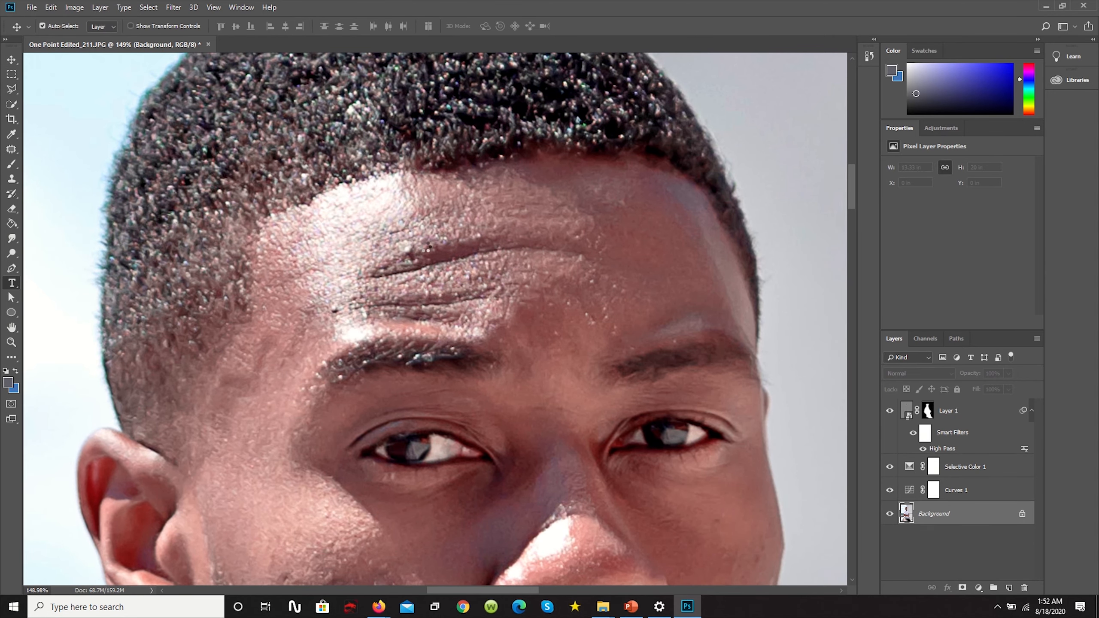
{"action": "left_click", "coordinate": [889, 410]}
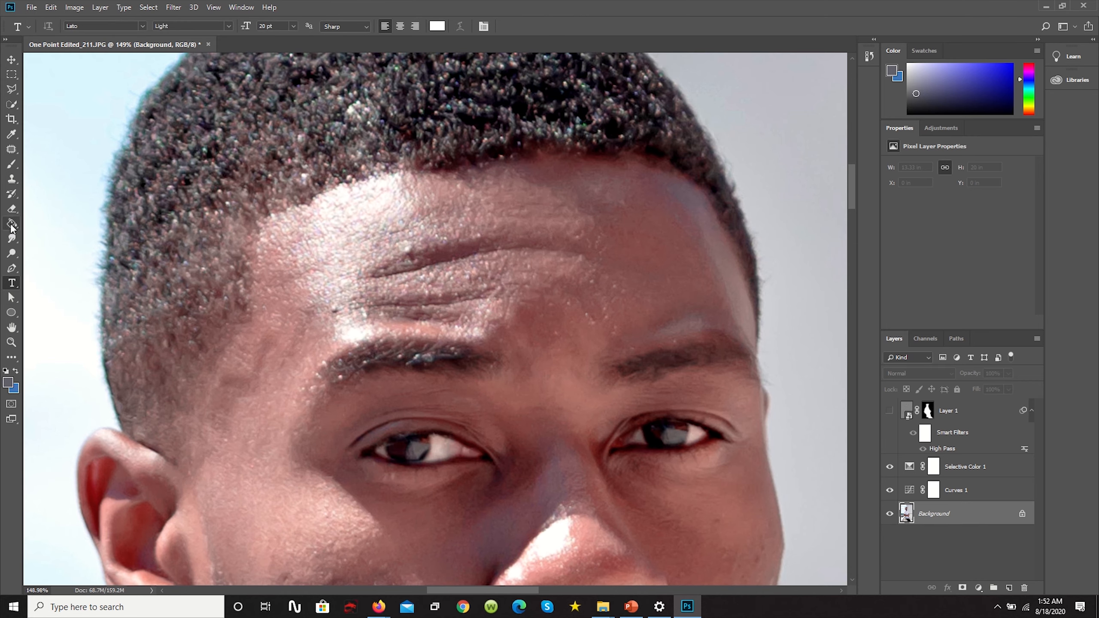
- Clone out the small spots on the forehead of the Background layer with a small Clone Stamp
{"action": "left_click", "coordinate": [12, 179]}
{"action": "right_click", "coordinate": [428, 224], "text": "alt"}
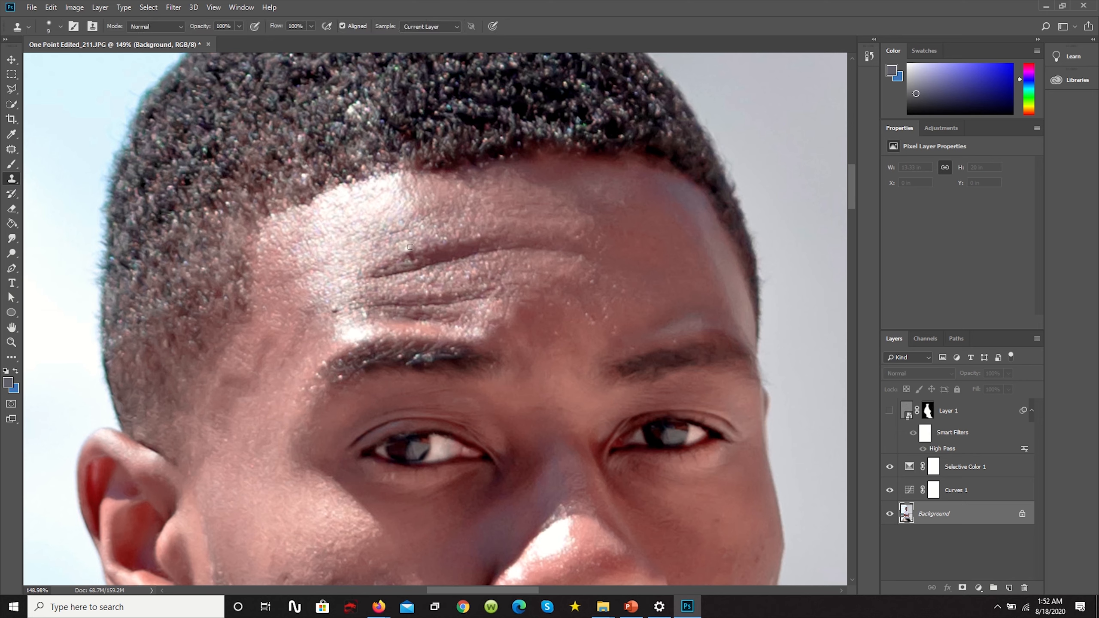
{"action": "right_click", "coordinate": [465, 224], "text": "alt"}
{"action": "scroll", "coordinate": [363, 277], "scroll_direction": "down", "scroll_amount": 2}
{"action": "scroll", "coordinate": [562, 299], "scroll_direction": "up", "scroll_amount": 3}
{"action": "left_click", "coordinate": [559, 297], "text": "alt"}
{"action": "left_click", "coordinate": [535, 318]}
{"action": "left_click", "coordinate": [549, 339]}
{"action": "right_click", "coordinate": [539, 284], "text": "alt"}
{"action": "left_click", "coordinate": [492, 306]}
{"action": "left_click", "coordinate": [472, 348]}
- Clone out the remaining blemishes on the face with clean skin sampled nearby
{"action": "scroll", "coordinate": [242, 272], "scroll_direction": "up", "scroll_amount": 5}
{"action": "right_click", "coordinate": [383, 284], "text": "alt"}
{"action": "scroll", "coordinate": [446, 303], "scroll_direction": "down", "scroll_amount": 7}
{"action": "right_click", "coordinate": [448, 366], "text": "alt"}
{"action": "scroll", "coordinate": [452, 366], "scroll_direction": "up", "scroll_amount": 6}
{"action": "right_click", "coordinate": [454, 381], "text": "alt"}
{"action": "left_click", "coordinate": [484, 381], "text": "alt"}
{"action": "left_click", "coordinate": [512, 376]}
{"action": "scroll", "coordinate": [515, 407], "scroll_direction": "down", "scroll_amount": 10}
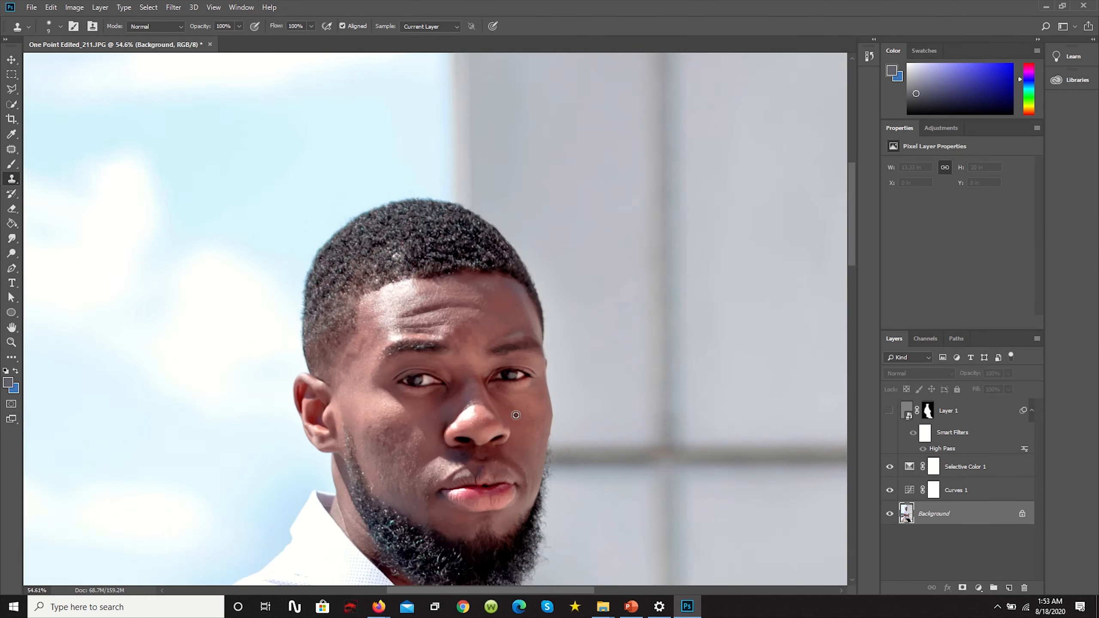
{"action": "scroll", "coordinate": [537, 420], "scroll_direction": "up", "scroll_amount": 9}
{"action": "left_click", "coordinate": [524, 403], "text": "alt"}
{"action": "left_click", "coordinate": [549, 412]}
- Show the sharpened Layer 1 again and review the retouched face and full portrait
{"action": "scroll", "coordinate": [435, 223], "scroll_direction": "down", "scroll_amount": 10}
{"action": "scroll", "coordinate": [431, 228], "scroll_direction": "down", "scroll_amount": 2}
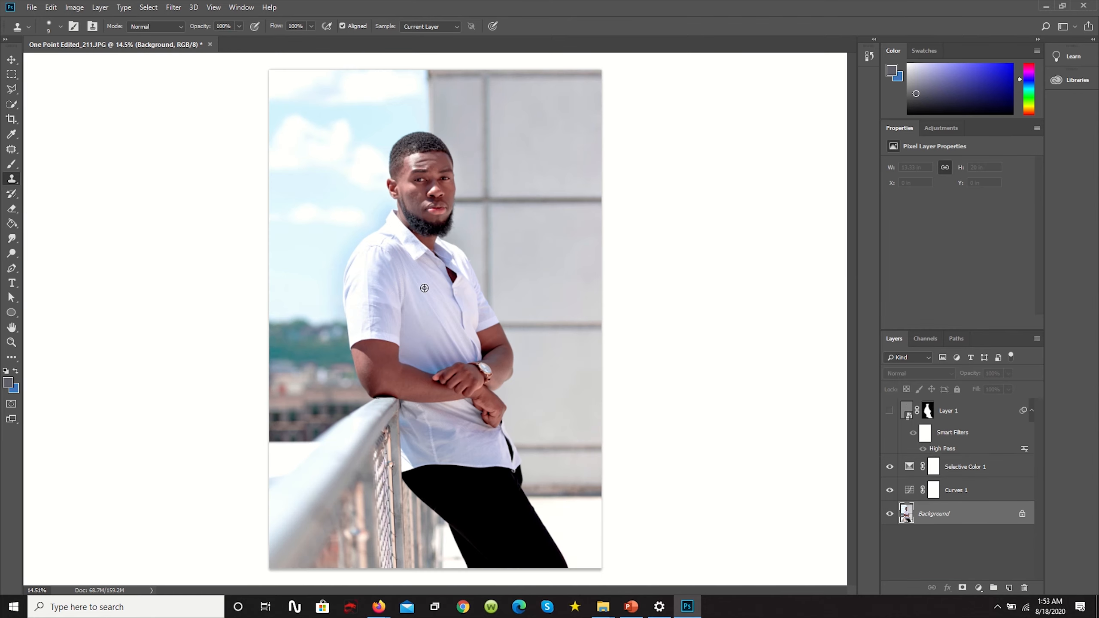
{"action": "scroll", "coordinate": [434, 216], "scroll_direction": "up", "scroll_amount": 4}
{"action": "scroll", "coordinate": [438, 211], "scroll_direction": "down", "scroll_amount": 3}
{"action": "scroll", "coordinate": [411, 182], "scroll_direction": "down", "scroll_amount": 4}
{"action": "scroll", "coordinate": [426, 226], "scroll_direction": "up", "scroll_amount": 4}
{"action": "scroll", "coordinate": [426, 216], "scroll_direction": "down", "scroll_amount": 4}
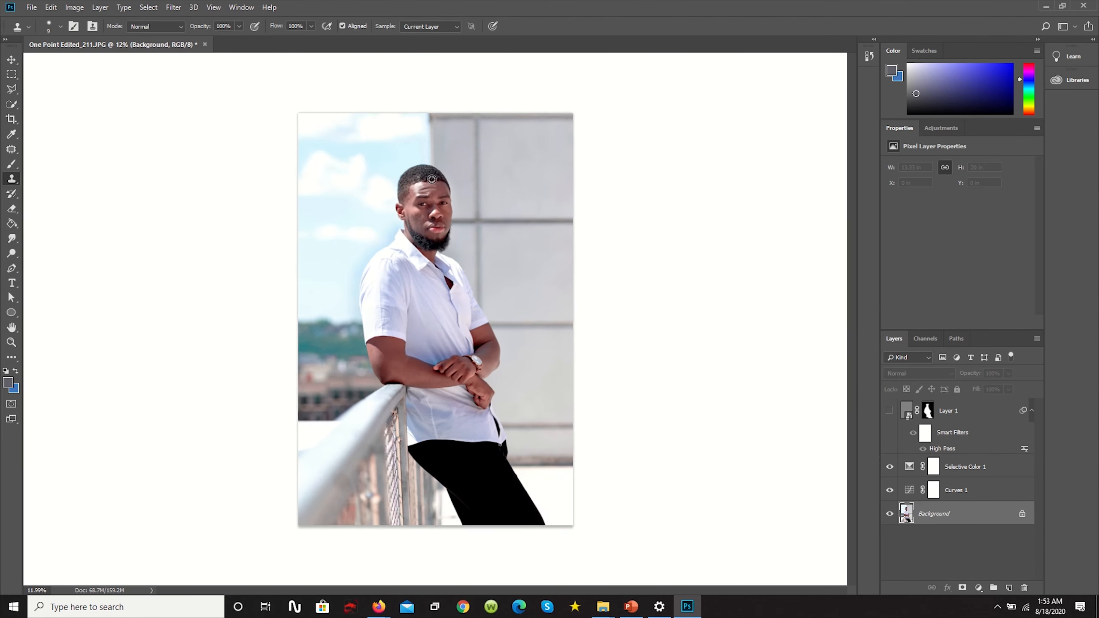
{"action": "scroll", "coordinate": [422, 179], "scroll_direction": "down", "scroll_amount": 1}
{"action": "scroll", "coordinate": [538, 197], "scroll_direction": "up", "scroll_amount": 2}
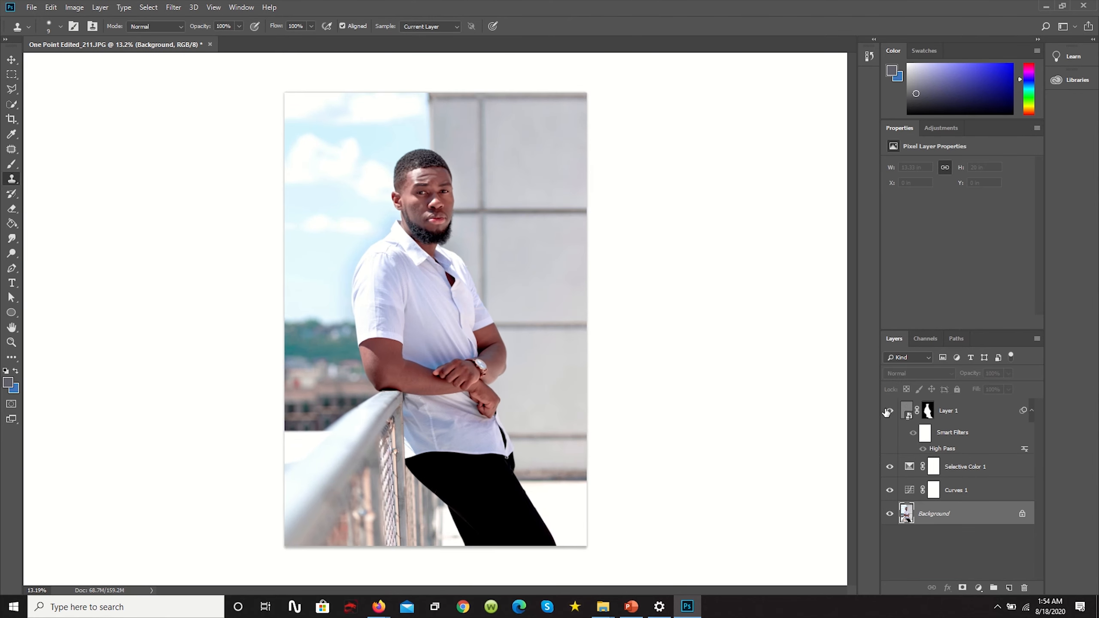
{"action": "scroll", "coordinate": [450, 195], "scroll_direction": "up", "scroll_amount": 8}
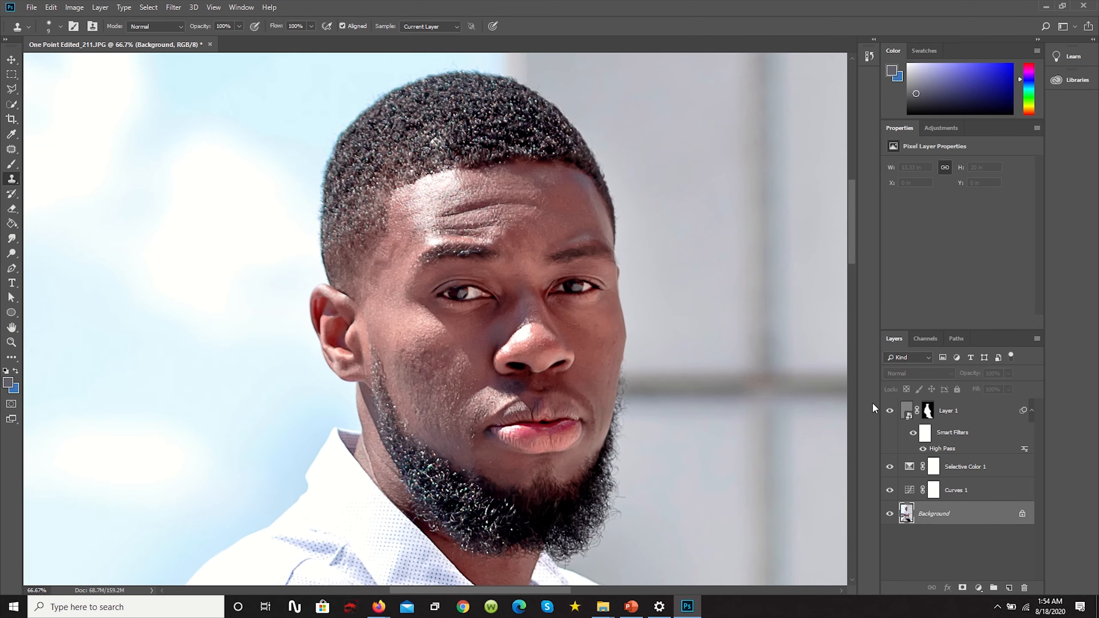
{"action": "scroll", "coordinate": [209, 102], "scroll_direction": "down", "scroll_amount": 1}
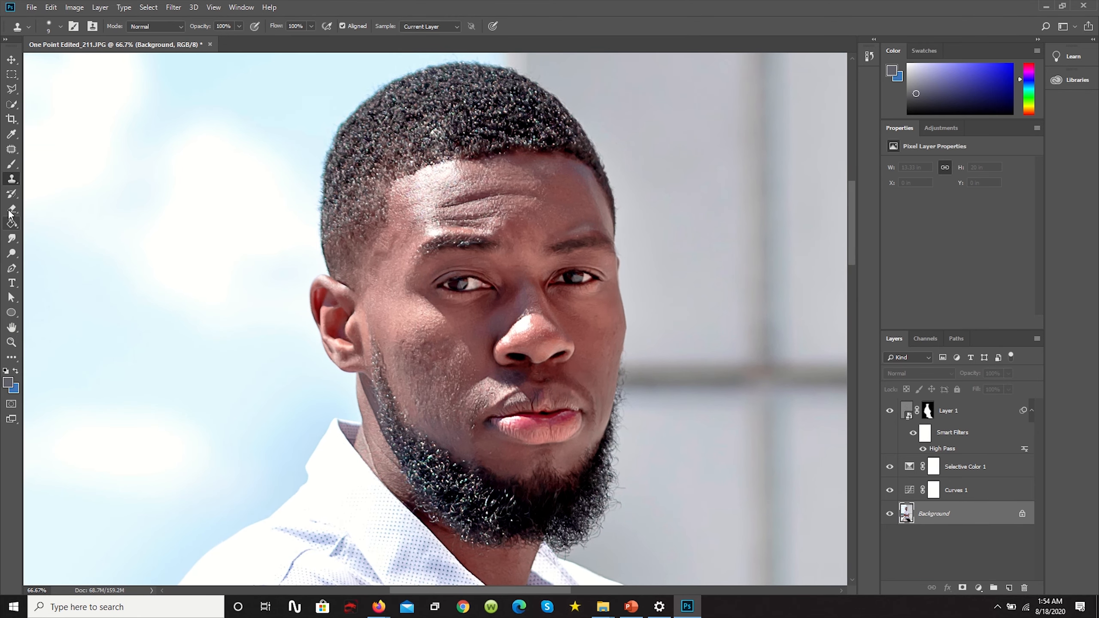
- Soften the sharpening on the hair and beard by painting black on Layer 1's mask at 50% flow
{"action": "left_click", "coordinate": [930, 413]}
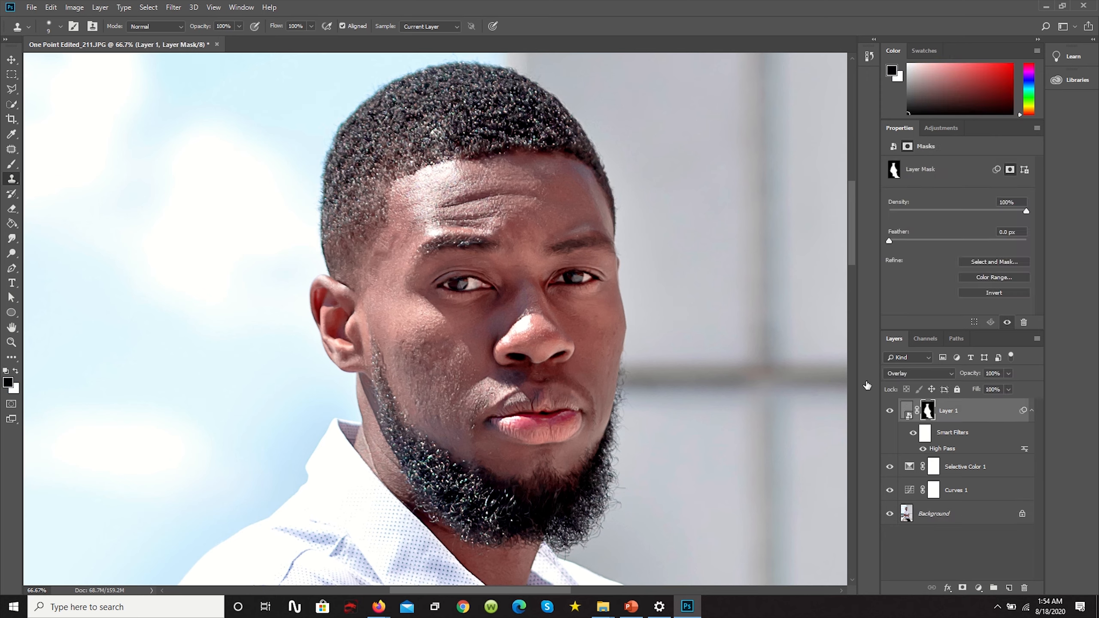
{"action": "left_click", "coordinate": [12, 164]}
{"action": "mouse_move", "coordinate": [443, 219]}
{"action": "left_mouse_down"}
{"action": "mouse_move", "coordinate": [426, 220]}
{"action": "mouse_move", "coordinate": [439, 209]}
{"action": "left_mouse_up"}
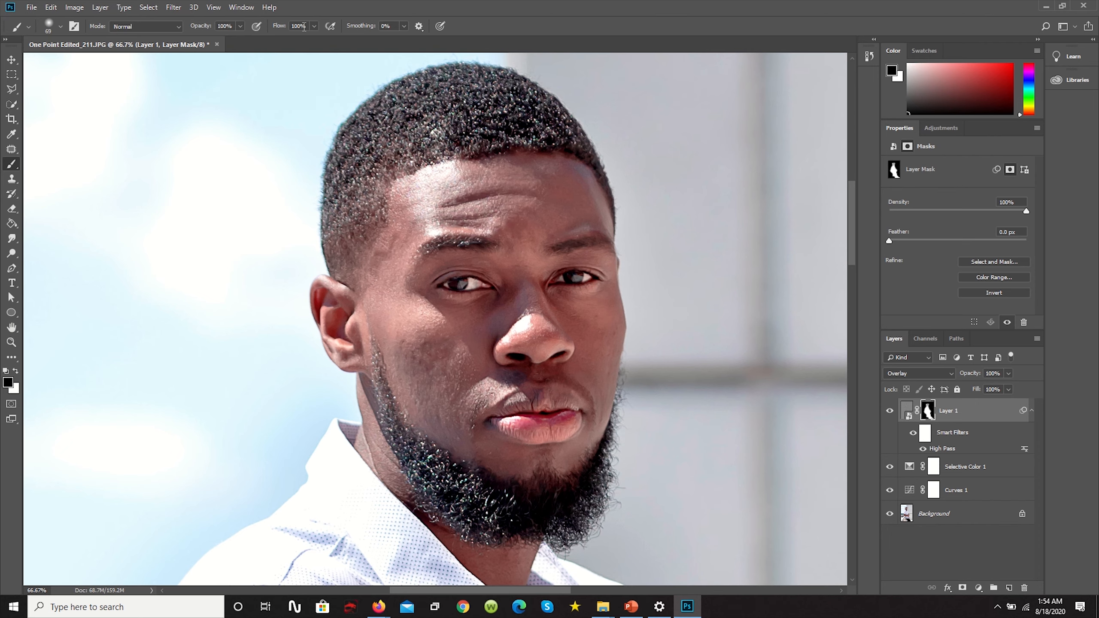
{"action": "left_click", "coordinate": [315, 26]}
{"action": "left_click_drag", "start_coordinate": [306, 39], "coordinate": [289, 40]}
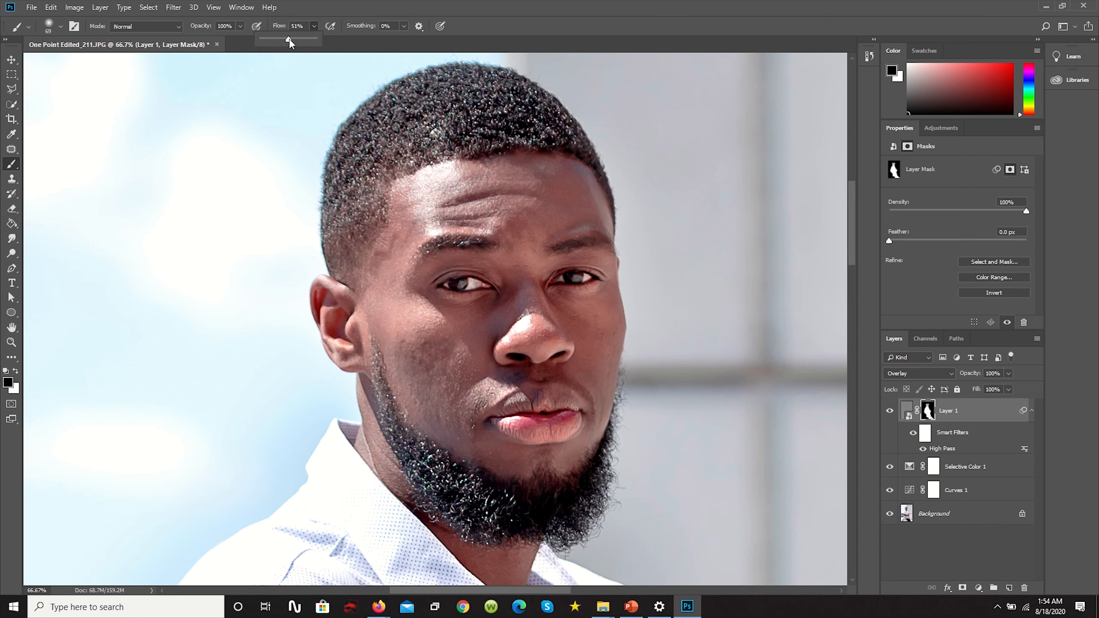
{"action": "left_click_drag", "start_coordinate": [429, 98], "coordinate": [444, 99]}
{"action": "mouse_move", "coordinate": [483, 131]}
{"action": "left_mouse_down"}
{"action": "mouse_move", "coordinate": [394, 152]}
{"action": "mouse_move", "coordinate": [568, 135]}
{"action": "mouse_move", "coordinate": [405, 137]}
{"action": "left_mouse_up"}
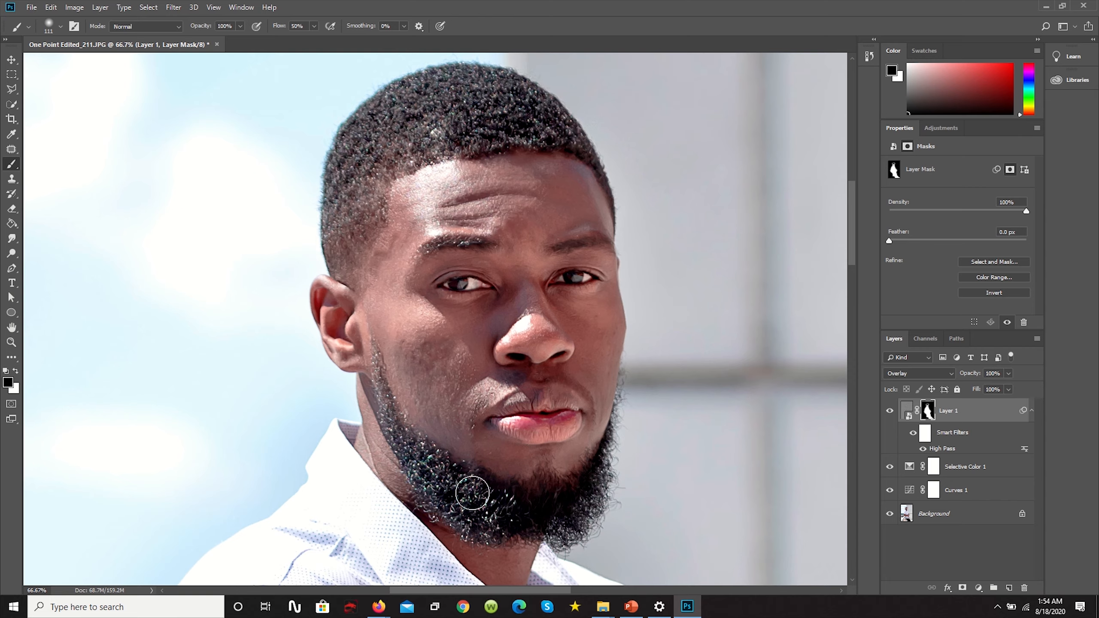
{"action": "left_click", "coordinate": [516, 446]}
{"action": "left_click_drag", "start_coordinate": [515, 444], "coordinate": [494, 444]}
{"action": "scroll", "coordinate": [467, 469], "scroll_direction": "up", "scroll_amount": 18}
{"action": "scroll", "coordinate": [372, 408], "scroll_direction": "down", "scroll_amount": 20}
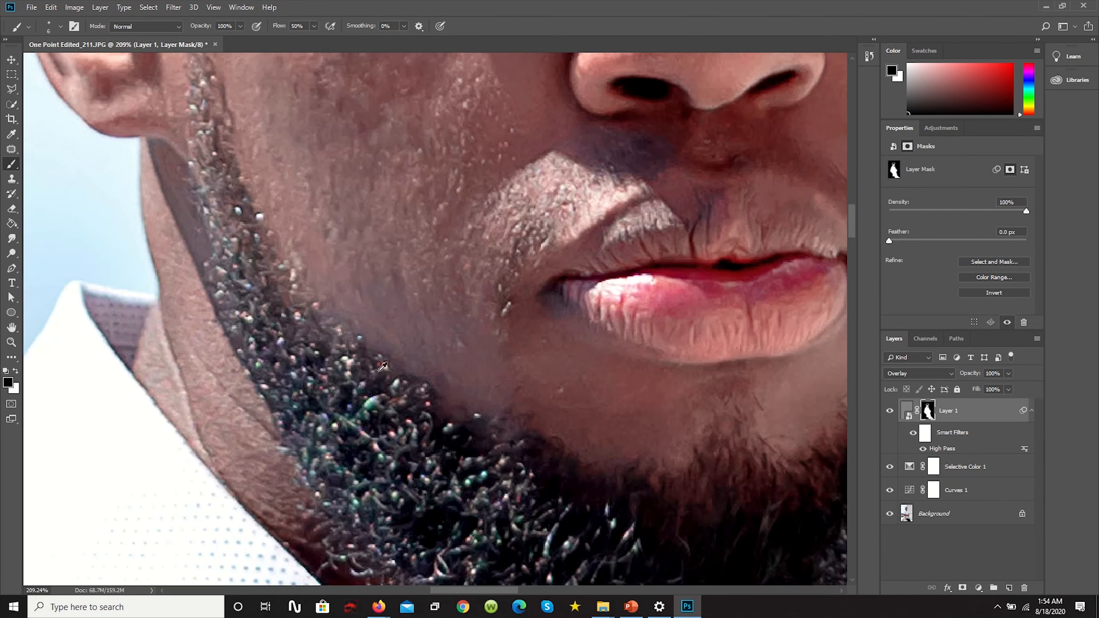
{"action": "scroll", "coordinate": [426, 247], "scroll_direction": "down", "scroll_amount": 3}
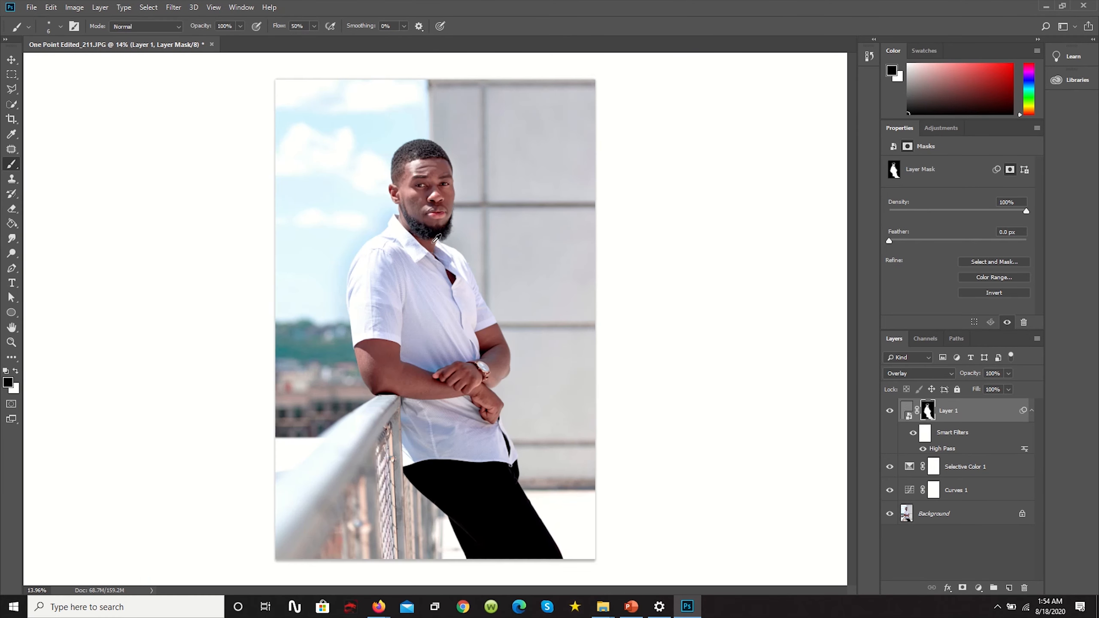
- Apply Reduce Noise to the Background layer with strength 10, preserve details 54%, reduce color noise 85% and sharpen details 40%
{"action": "left_click", "coordinate": [934, 519]}
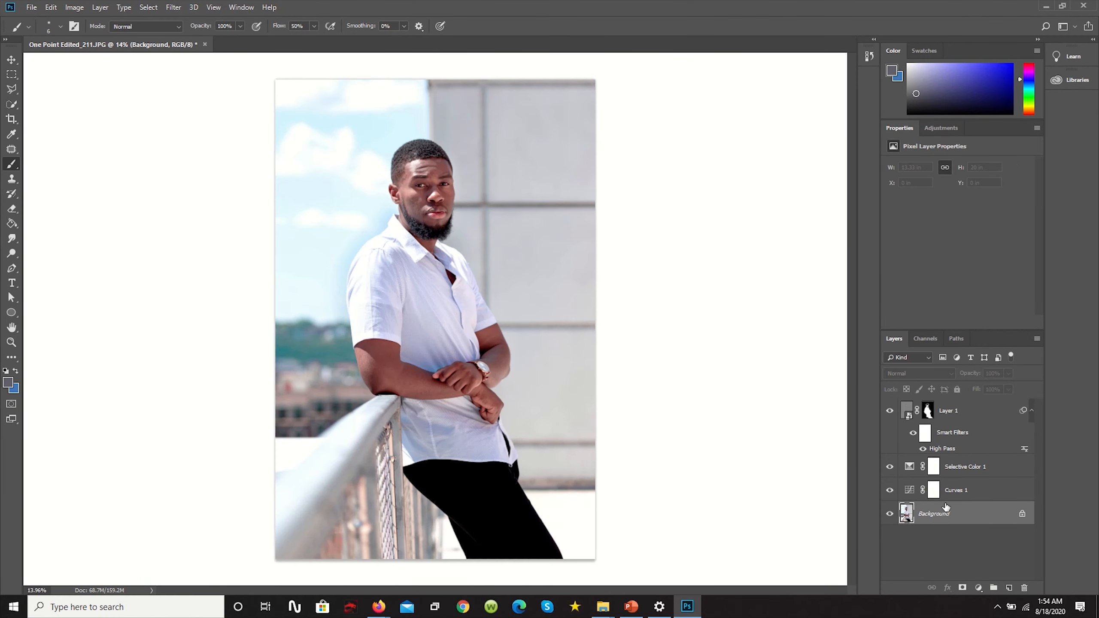
{"action": "left_click", "coordinate": [173, 8]}
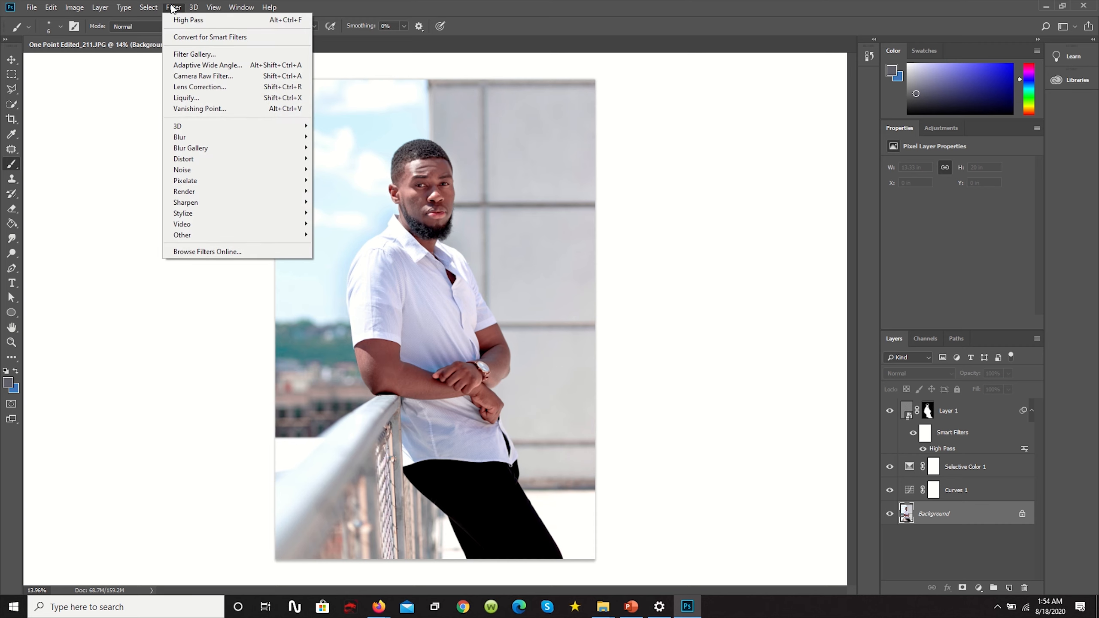
{"action": "mouse_move", "coordinate": [246, 170]}
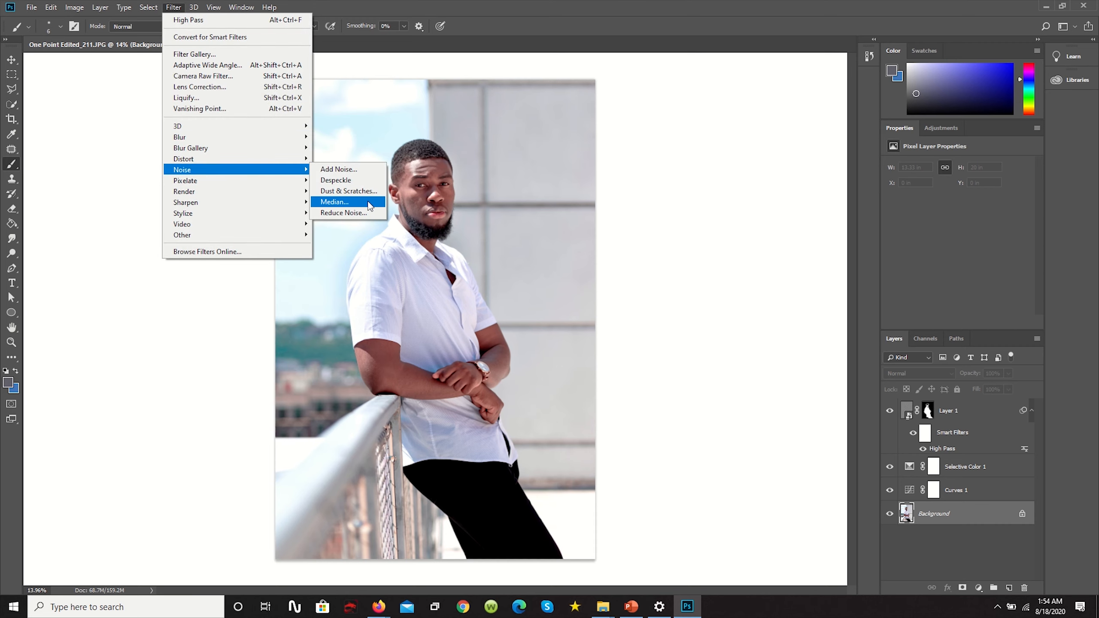
{"action": "left_click", "coordinate": [351, 213]}
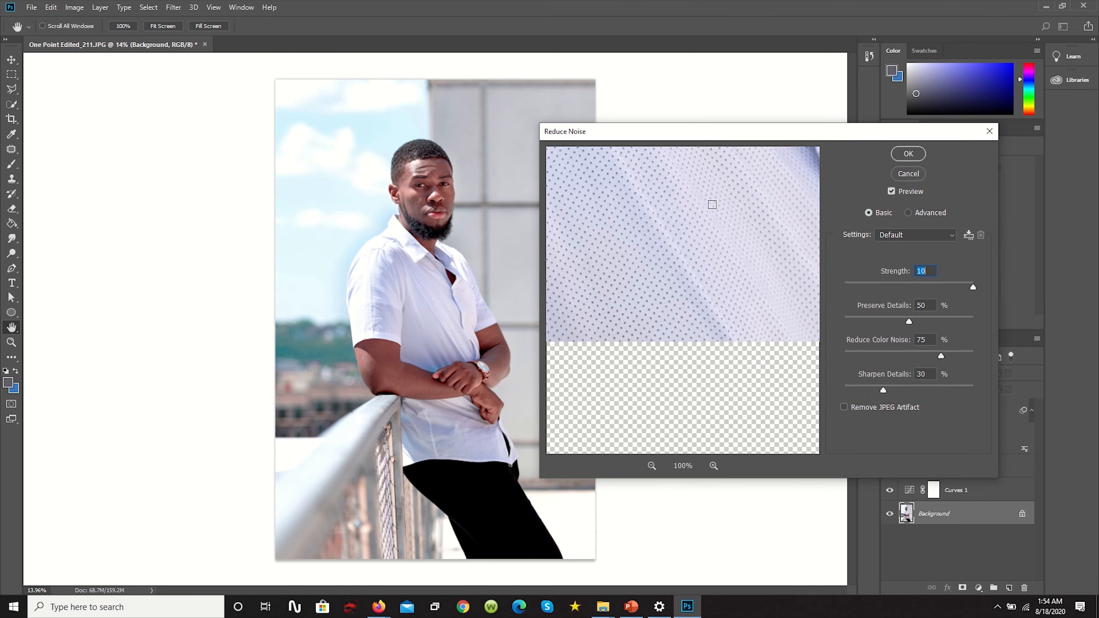
{"action": "left_click_drag", "start_coordinate": [643, 236], "coordinate": [639, 421]}
{"action": "left_click_drag", "start_coordinate": [611, 349], "coordinate": [627, 390]}
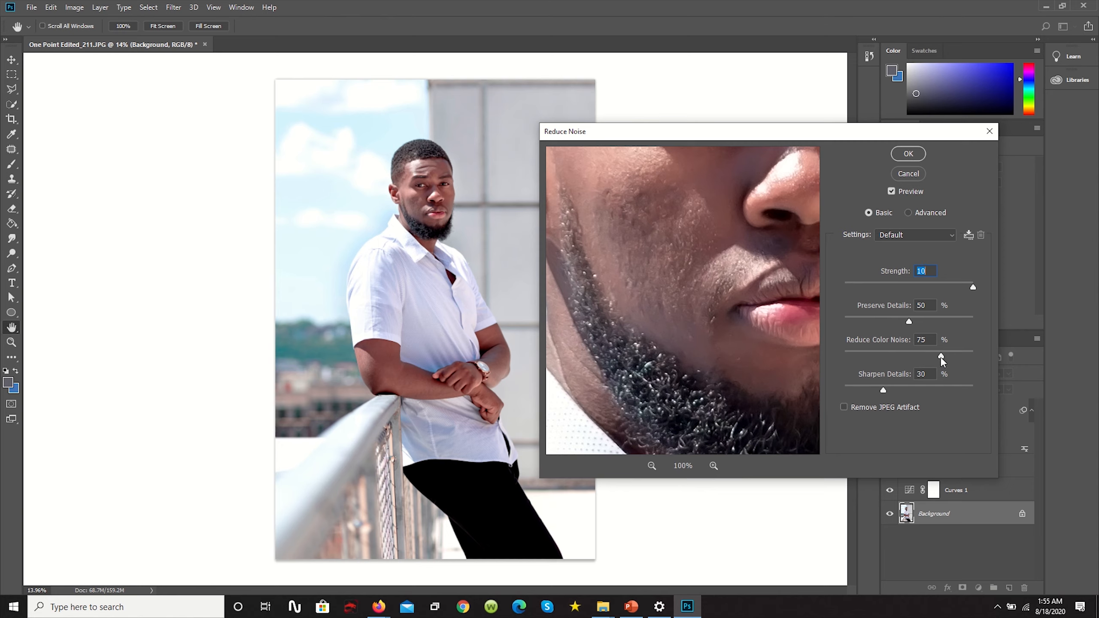
{"action": "left_click_drag", "start_coordinate": [942, 355], "coordinate": [950, 357]}
{"action": "left_click_drag", "start_coordinate": [884, 386], "coordinate": [896, 387]}
{"action": "left_click_drag", "start_coordinate": [923, 322], "coordinate": [922, 322]}
{"action": "key", "text": "Down"}
{"action": "left_click", "coordinate": [908, 156]}
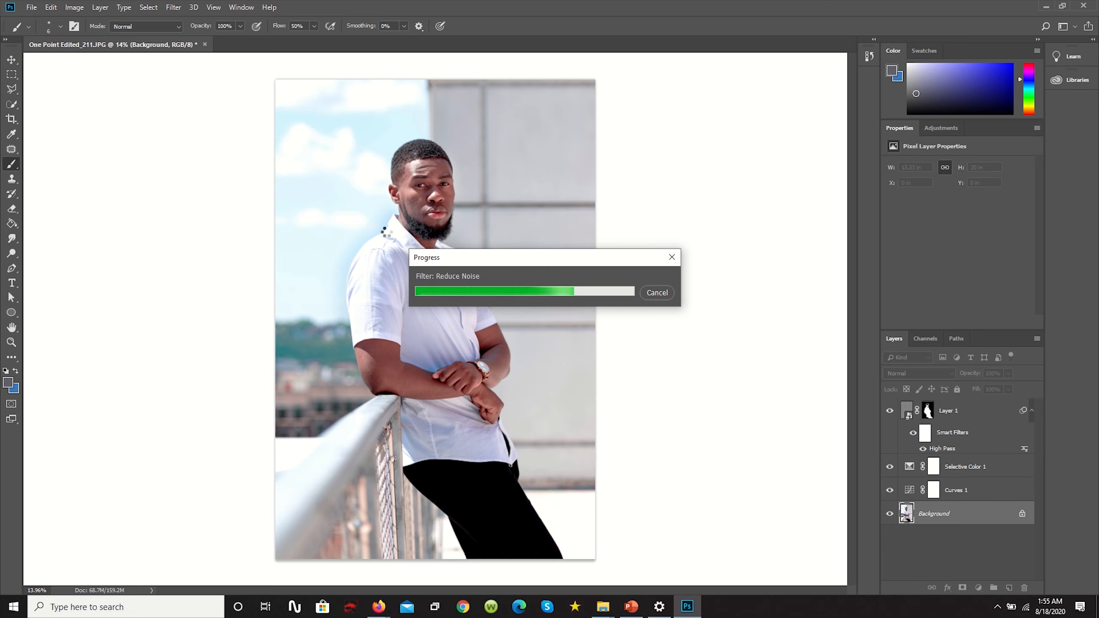
- Apply Reduce Noise to Layer 1 with the same settings: strength 10, details 54%, color noise 85%, sharpen 40%
{"action": "left_click", "coordinate": [907, 411]}
{"action": "left_click", "coordinate": [907, 410]}
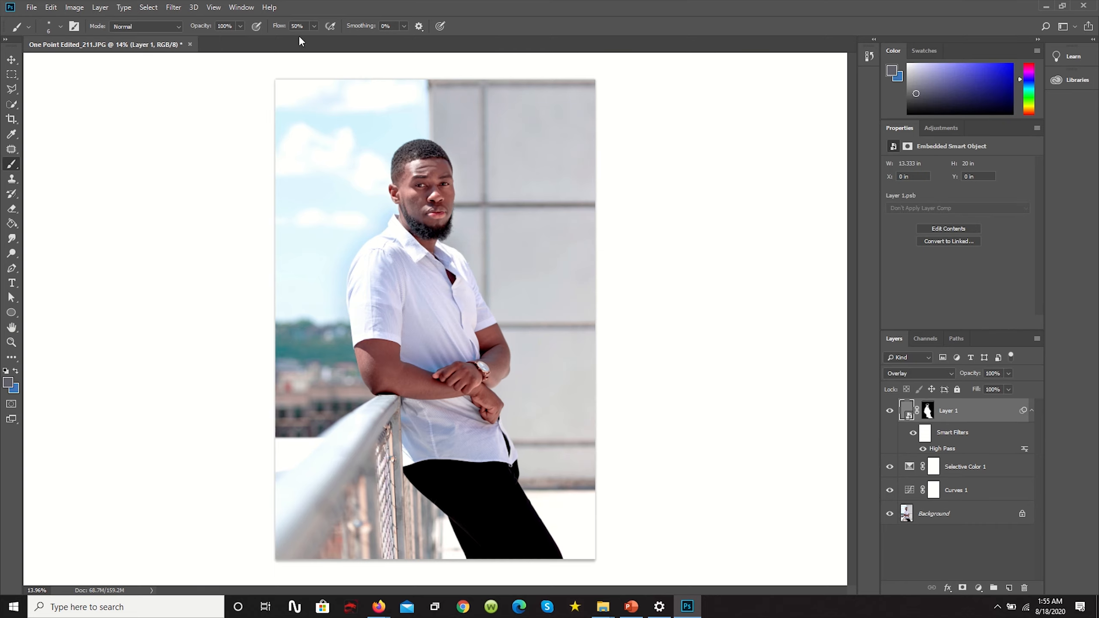
{"action": "left_click", "coordinate": [173, 8]}
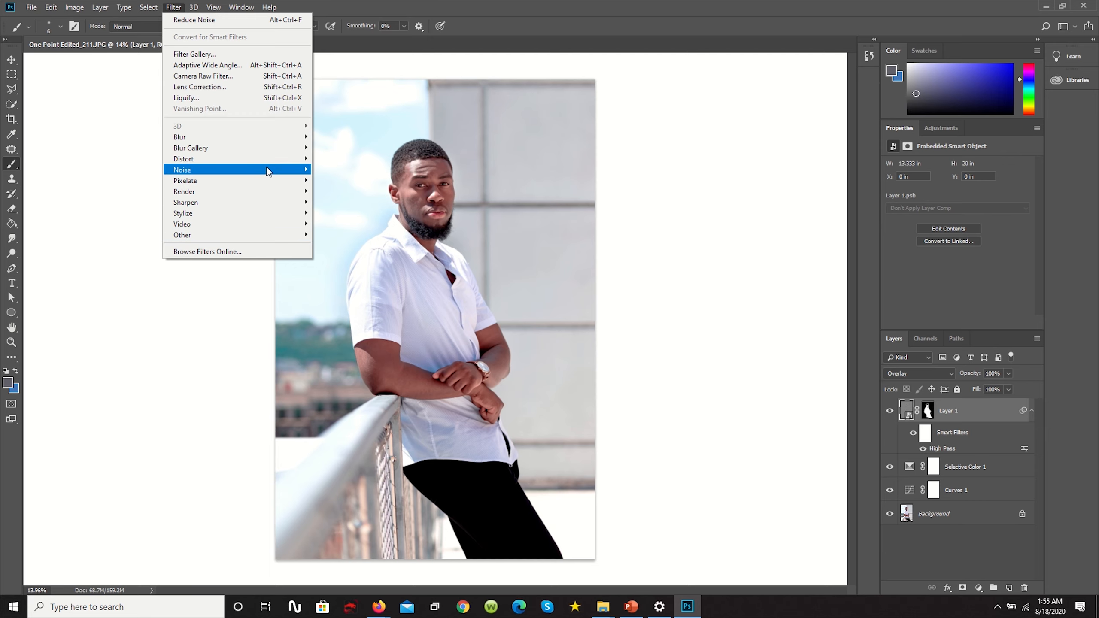
{"action": "mouse_move", "coordinate": [268, 170]}
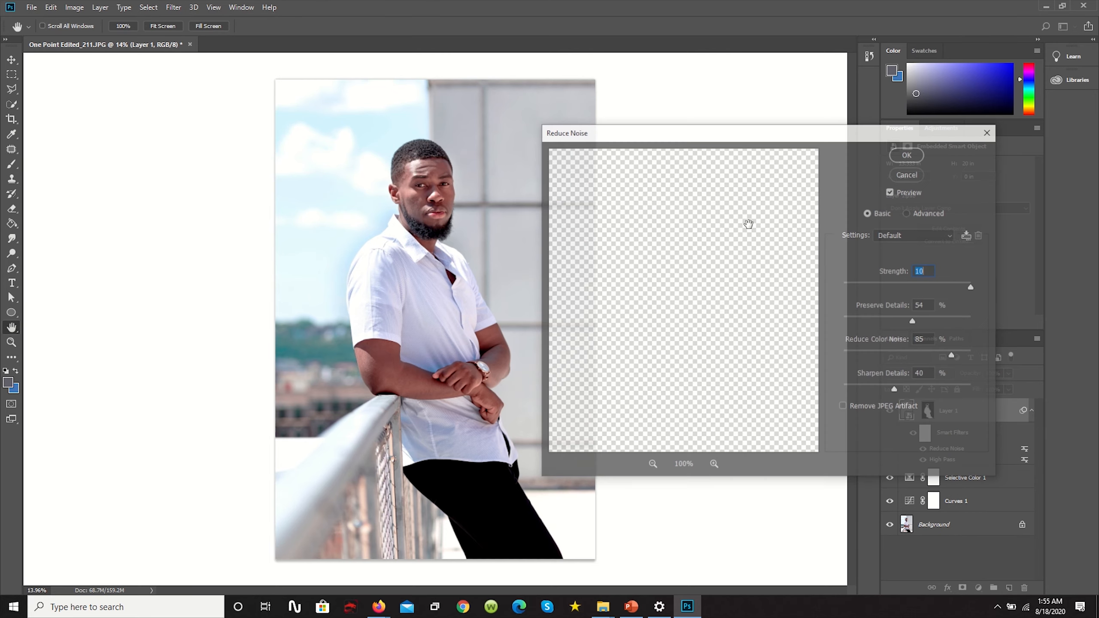
{"action": "left_click", "coordinate": [908, 153]}
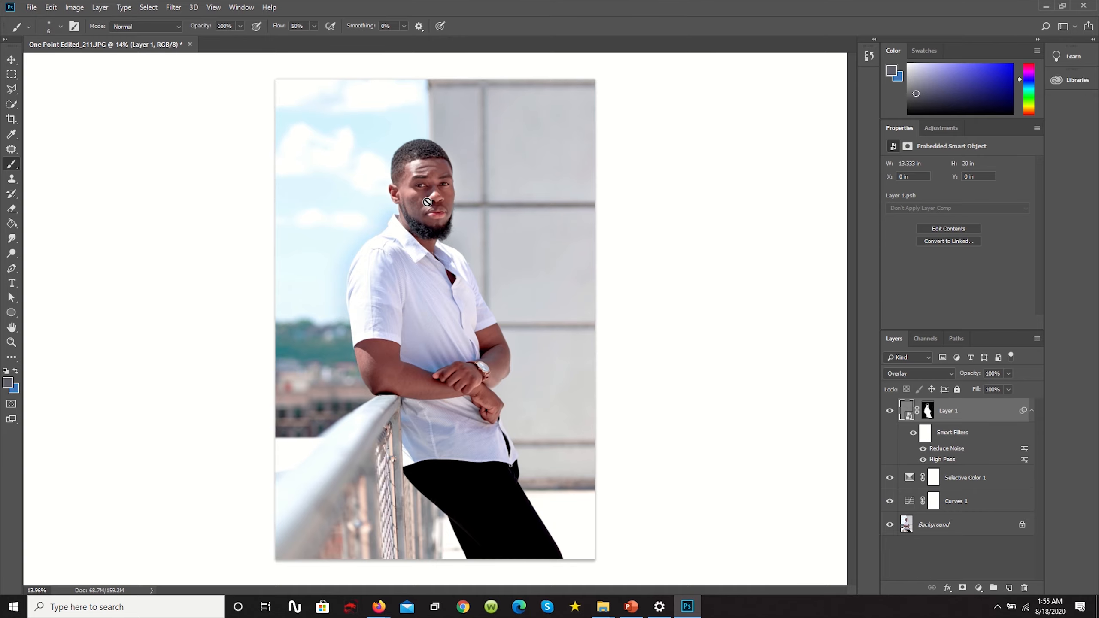
- Examine the beard and face up close, and the full portrait, to judge the noise reduction
{"action": "scroll", "coordinate": [422, 202], "scroll_direction": "up", "scroll_amount": 10}
{"action": "scroll", "coordinate": [405, 219], "scroll_direction": "up", "scroll_amount": 2}
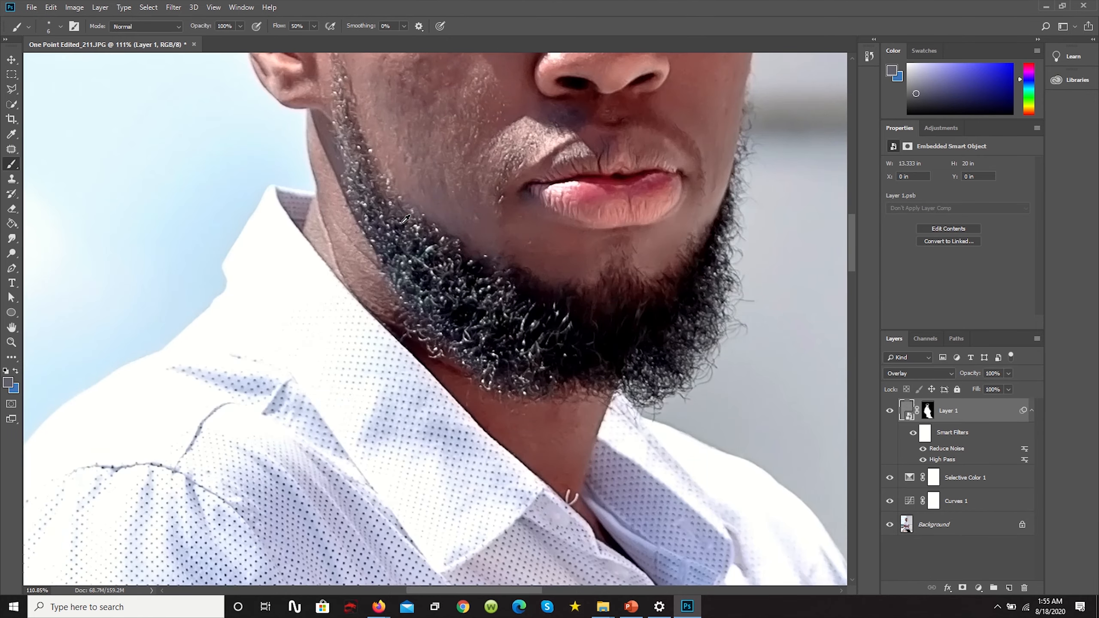
{"action": "scroll", "coordinate": [403, 207], "scroll_direction": "down", "scroll_amount": 12}
{"action": "scroll", "coordinate": [401, 200], "scroll_direction": "up", "scroll_amount": 1}
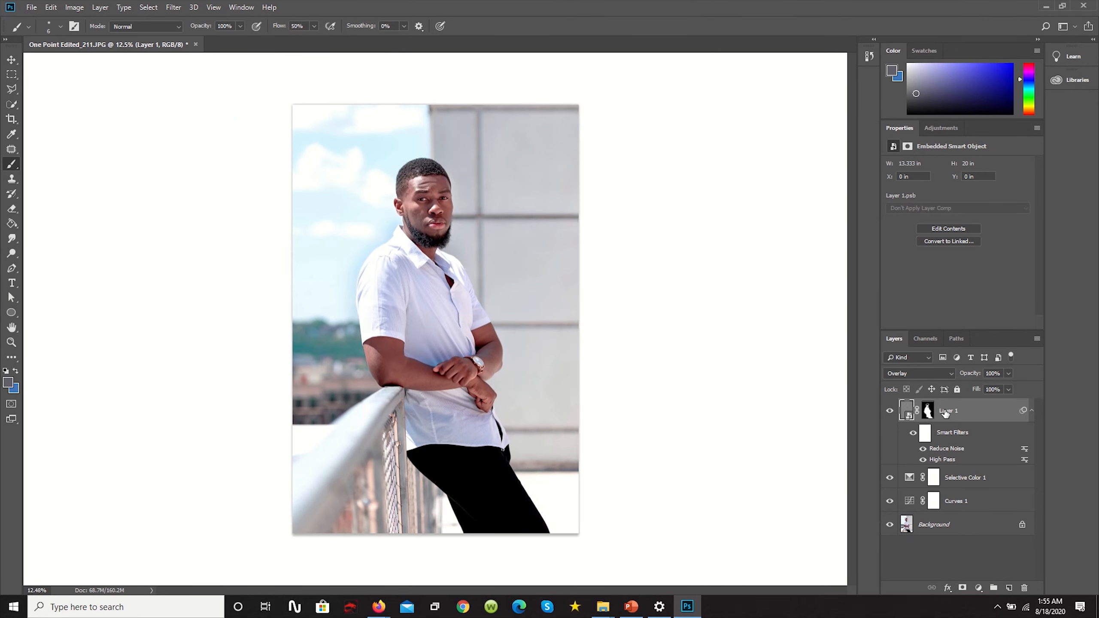
{"action": "scroll", "coordinate": [452, 185], "scroll_direction": "up", "scroll_amount": 3}
{"action": "scroll", "coordinate": [446, 145], "scroll_direction": "up", "scroll_amount": 3}
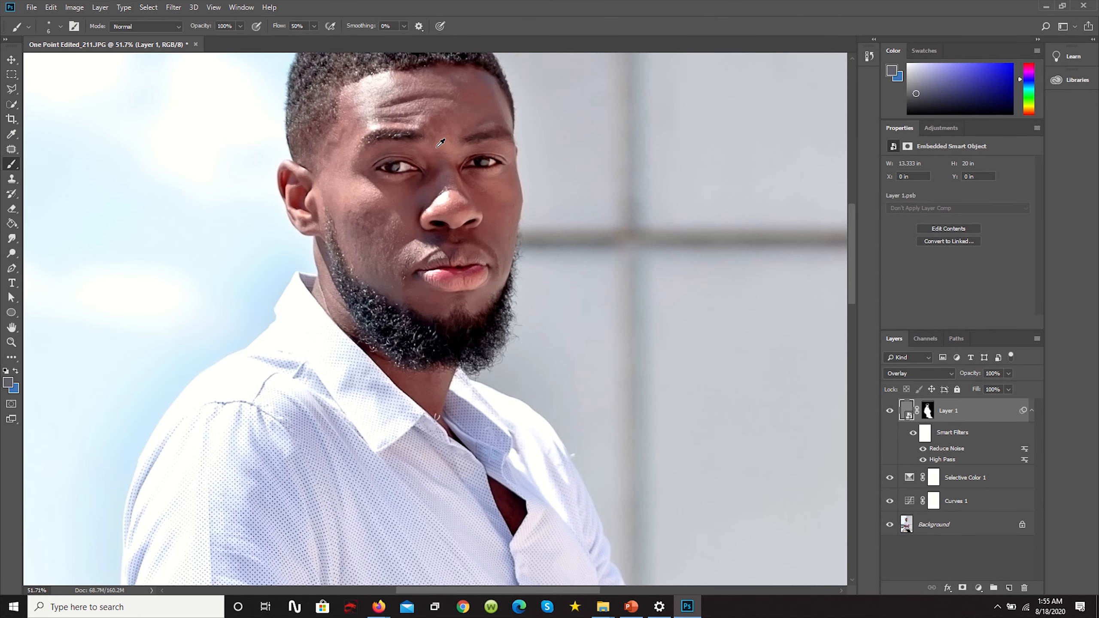
{"action": "scroll", "coordinate": [402, 186], "scroll_direction": "down", "scroll_amount": 4}
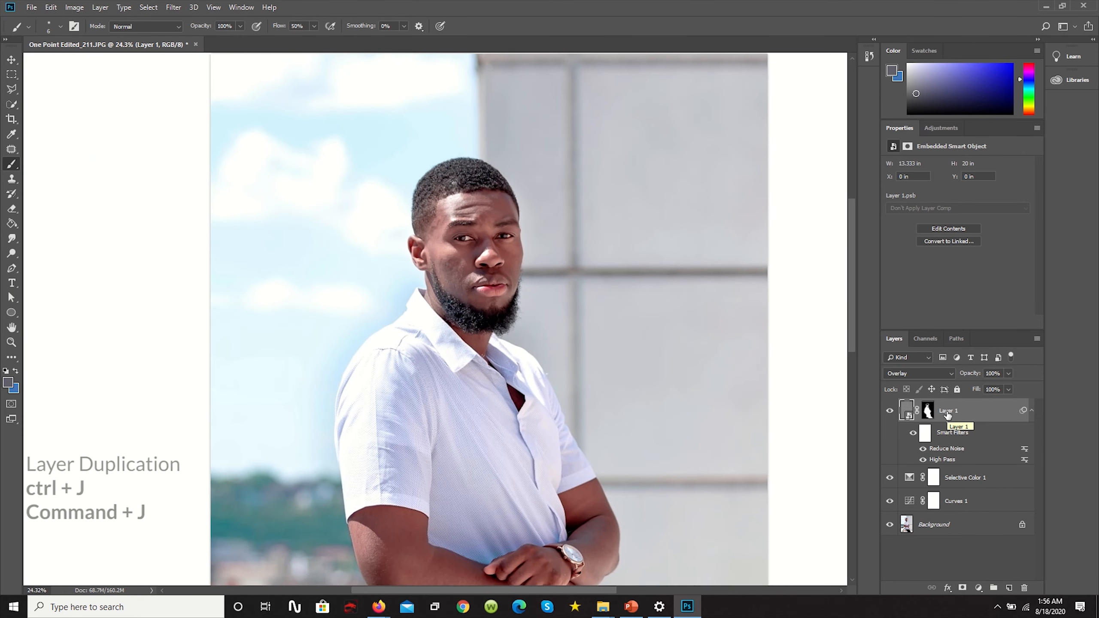
- Duplicate Layer 1, target the copy's mask and set the brush flow to 100%
{"action": "key", "text": "ctrl+j"}
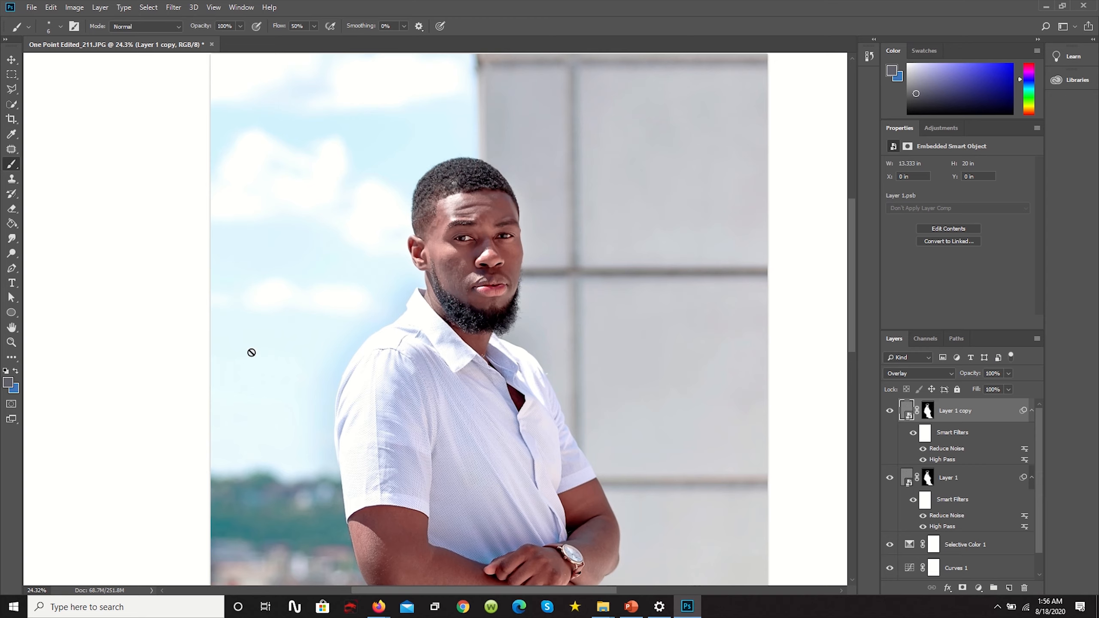
{"action": "left_click", "coordinate": [926, 412]}
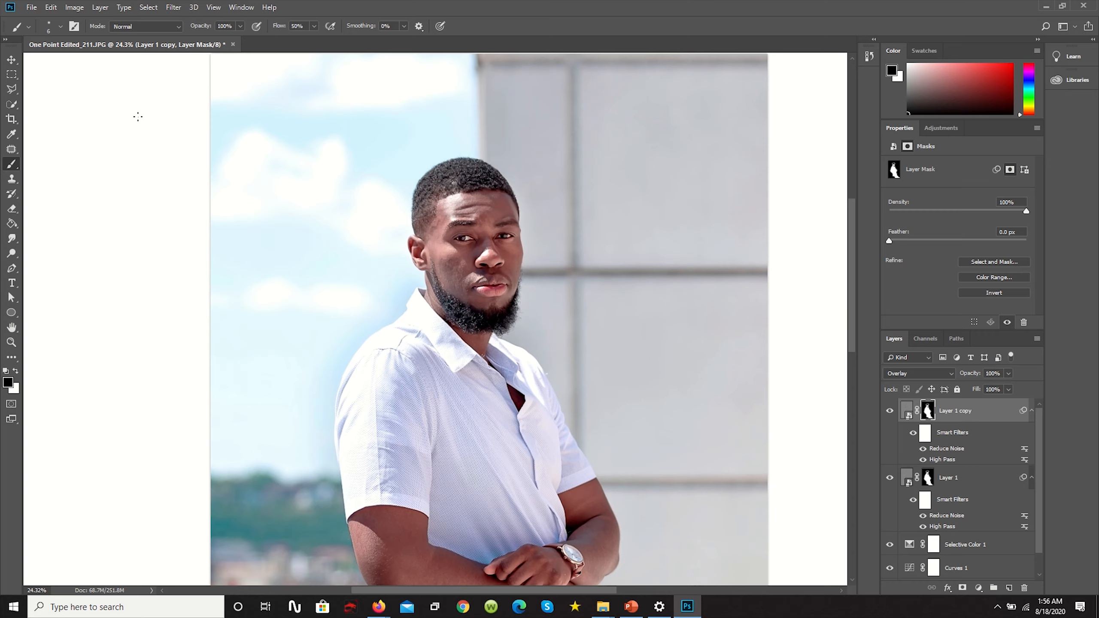
{"action": "left_click", "coordinate": [314, 27]}
{"action": "left_click_drag", "start_coordinate": [313, 39], "coordinate": [417, 48]}
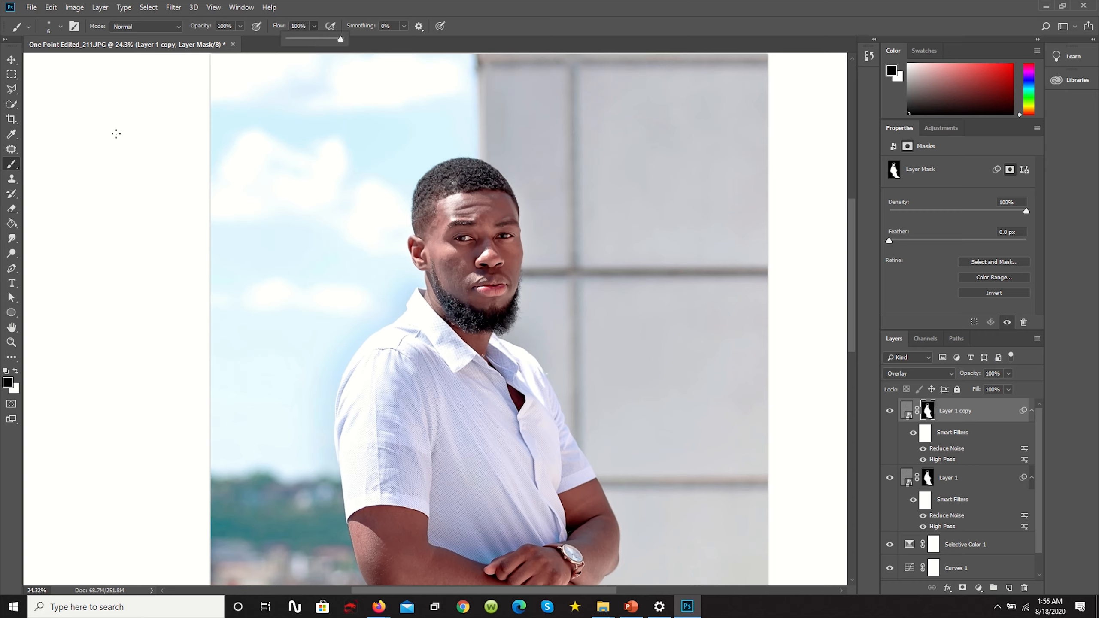
- Paint black over the body and around the head on the duplicate layer's mask with a soft brush to limit the extra sharpening
{"action": "scroll", "coordinate": [280, 222], "scroll_direction": "down", "scroll_amount": 3}
{"action": "scroll", "coordinate": [280, 222], "scroll_direction": "down", "scroll_amount": 2}
{"action": "left_click_drag", "start_coordinate": [413, 361], "coordinate": [449, 361]}
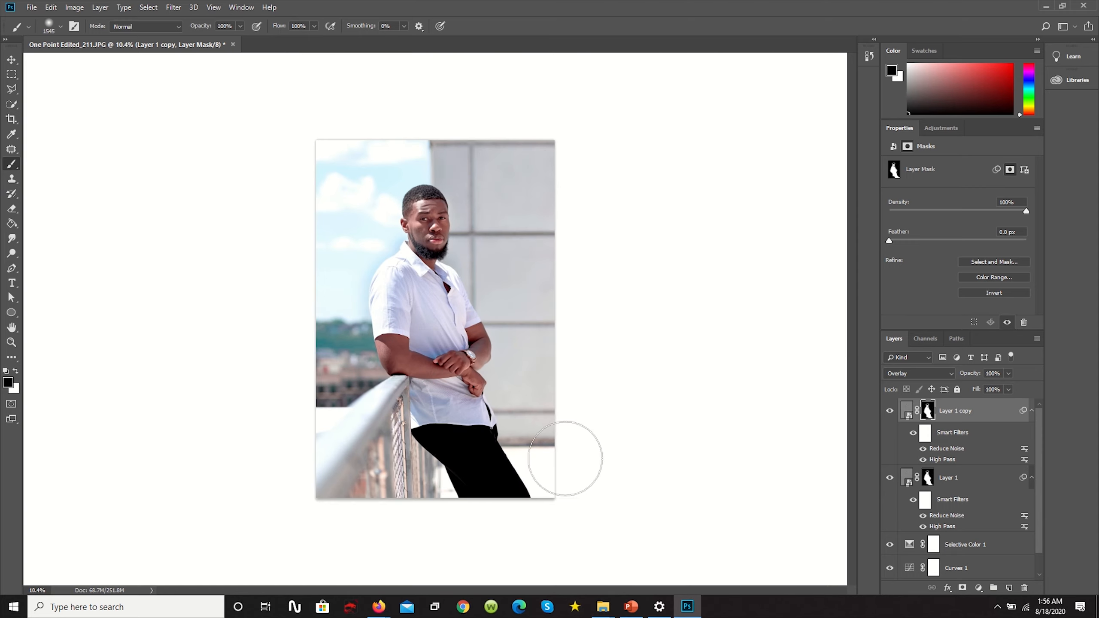
{"action": "mouse_move", "coordinate": [346, 393]}
{"action": "left_mouse_down"}
{"action": "mouse_move", "coordinate": [500, 370]}
{"action": "mouse_move", "coordinate": [416, 364]}
{"action": "mouse_move", "coordinate": [510, 371]}
{"action": "mouse_move", "coordinate": [383, 314]}
{"action": "mouse_move", "coordinate": [388, 273]}
{"action": "left_mouse_up"}
{"action": "scroll", "coordinate": [486, 260], "scroll_direction": "up", "scroll_amount": 5}
{"action": "mouse_move", "coordinate": [442, 183]}
{"action": "left_mouse_down"}
{"action": "mouse_move", "coordinate": [366, 179]}
{"action": "mouse_move", "coordinate": [236, 340]}
{"action": "mouse_move", "coordinate": [241, 351]}
{"action": "left_mouse_up"}
{"action": "scroll", "coordinate": [343, 210], "scroll_direction": "up", "scroll_amount": 4}
{"action": "scroll", "coordinate": [437, 144], "scroll_direction": "up", "scroll_amount": 1}
{"action": "mouse_move", "coordinate": [480, 182]}
{"action": "left_mouse_down"}
{"action": "mouse_move", "coordinate": [459, 135]}
{"action": "mouse_move", "coordinate": [236, 191]}
{"action": "mouse_move", "coordinate": [227, 235]}
{"action": "left_mouse_up"}
{"action": "scroll", "coordinate": [217, 233], "scroll_direction": "down", "scroll_amount": 5}
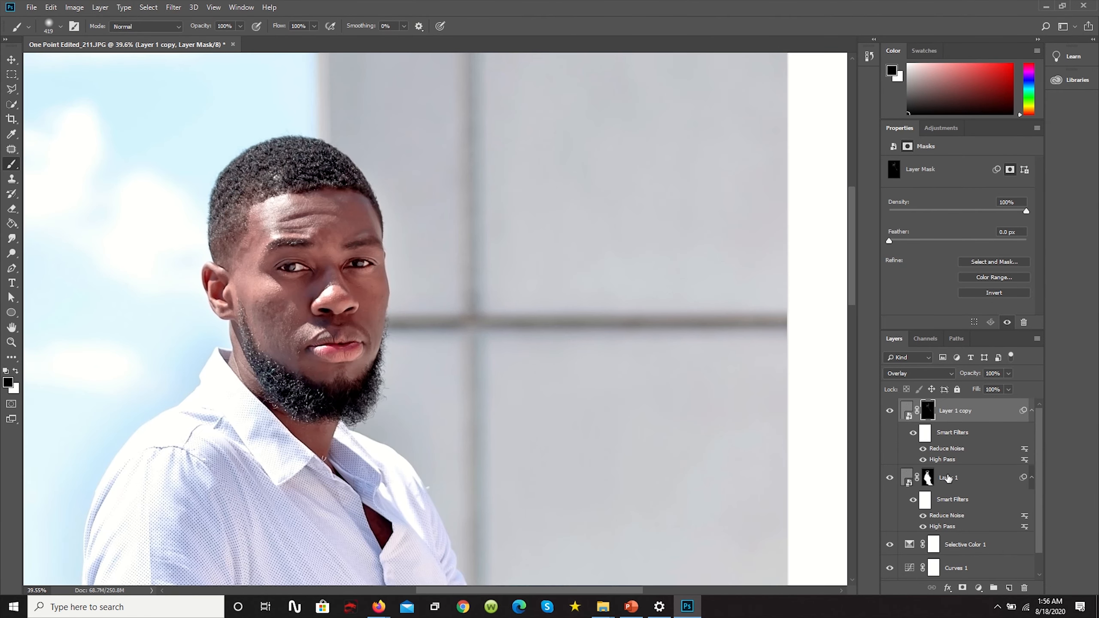
- Try adjusting Layer 1's opacity, and inspect the face up close and the full portrait
{"action": "left_click", "coordinate": [948, 478]}
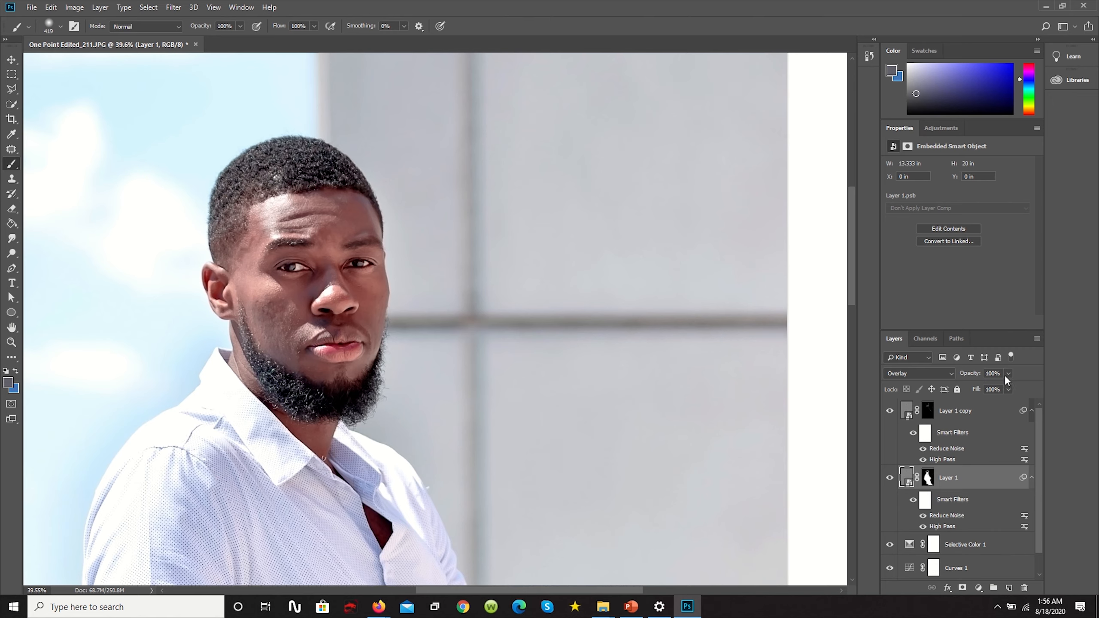
{"action": "mouse_move", "coordinate": [994, 383]}
{"action": "left_mouse_down"}
{"action": "mouse_move", "coordinate": [941, 392]}
{"action": "mouse_move", "coordinate": [1013, 386]}
{"action": "left_mouse_up"}
{"action": "left_click", "coordinate": [772, 356]}
{"action": "scroll", "coordinate": [237, 245], "scroll_direction": "up", "scroll_amount": 5}
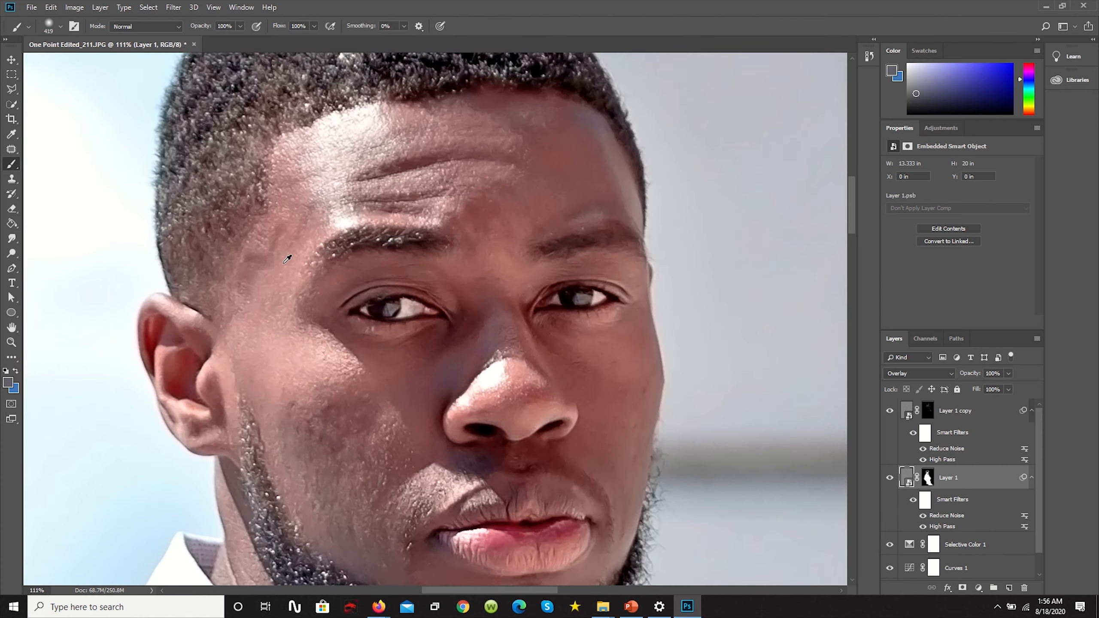
{"action": "scroll", "coordinate": [450, 274], "scroll_direction": "down", "scroll_amount": 6}
{"action": "scroll", "coordinate": [450, 273], "scroll_direction": "down", "scroll_amount": 5}
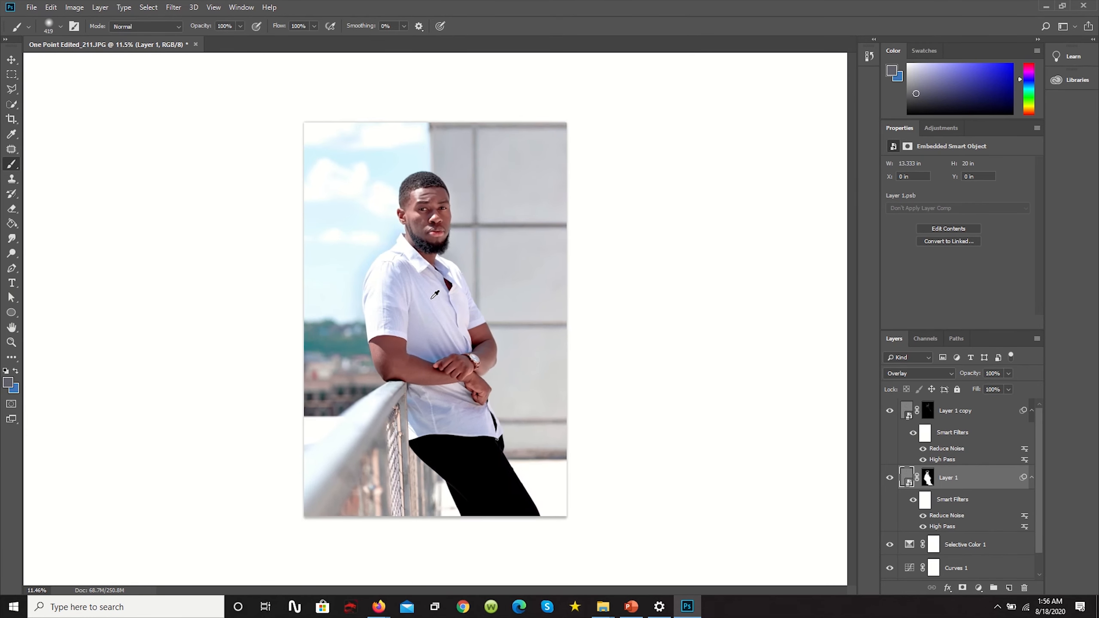
{"action": "scroll", "coordinate": [456, 268], "scroll_direction": "up", "scroll_amount": 1}
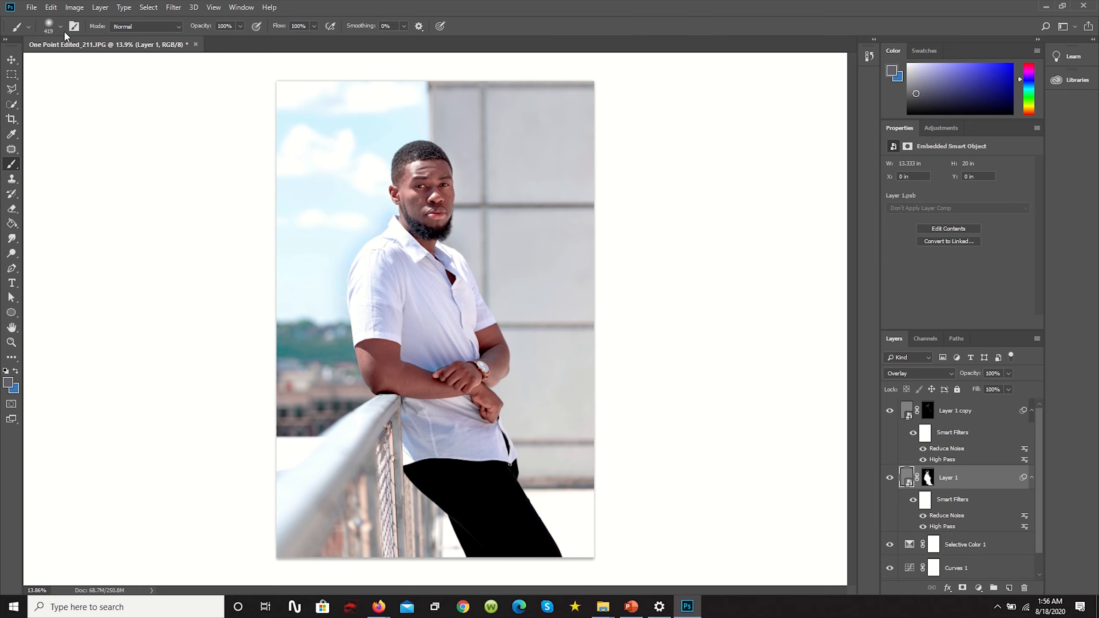
- Create a new layer above Layer 1 copy and name it Signed
{"action": "left_click", "coordinate": [968, 412]}
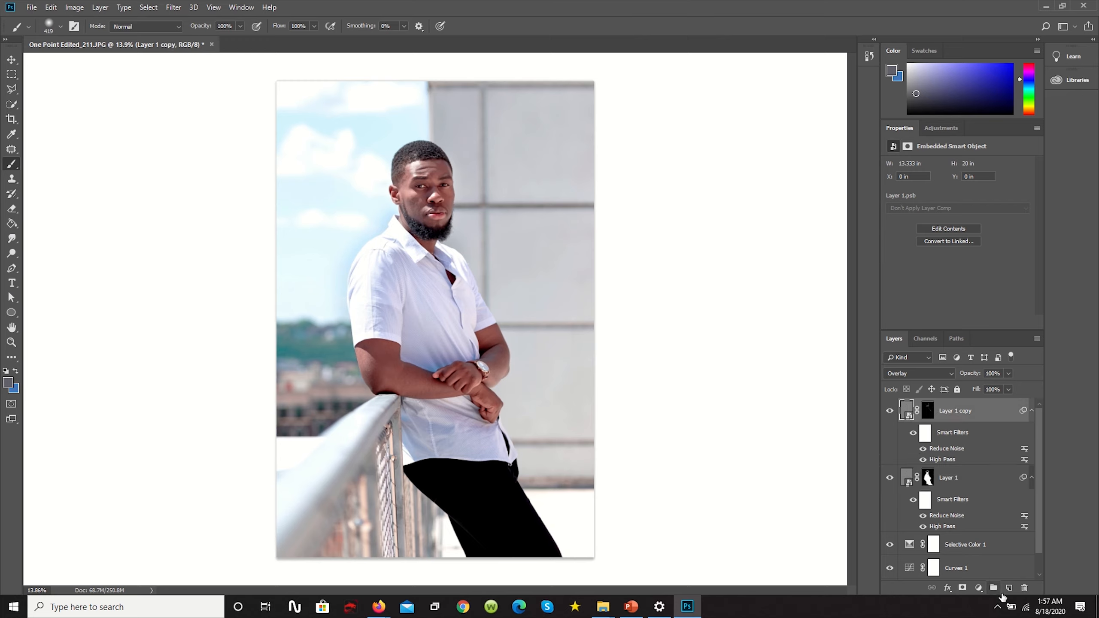
{"action": "left_click", "coordinate": [1009, 588]}
{"action": "double_click", "coordinate": [928, 411]}
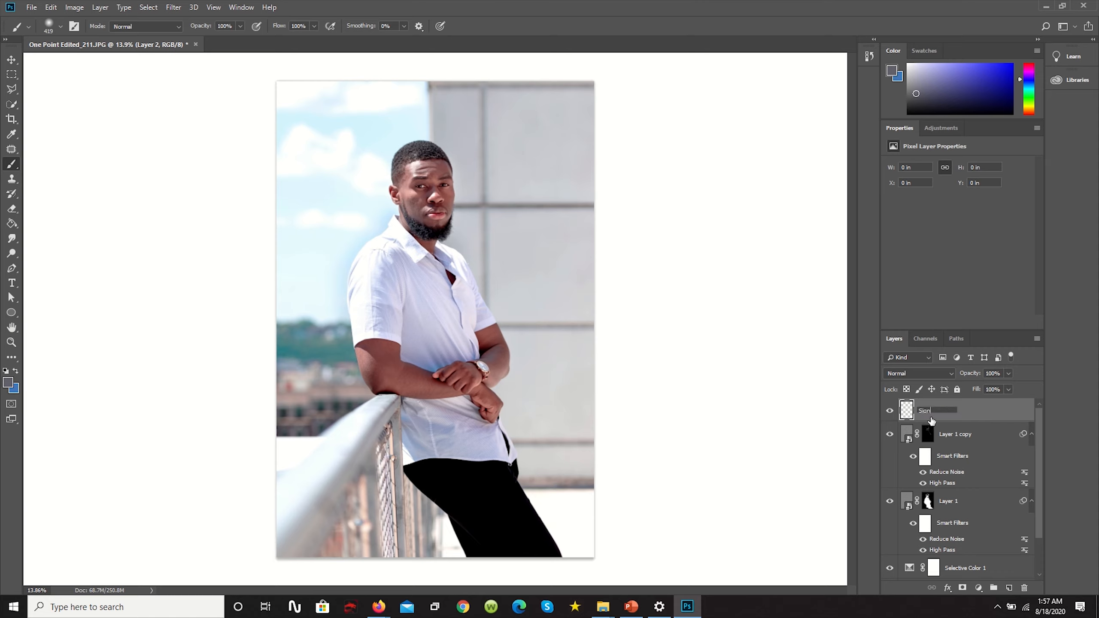
{"action": "type", "text": "Signed"}
{"action": "key", "text": "Return"}
- Choose the Signature 1 brush at about 705 px and pick a near-black foreground color for the signature
{"action": "left_click", "coordinate": [32, 7]}
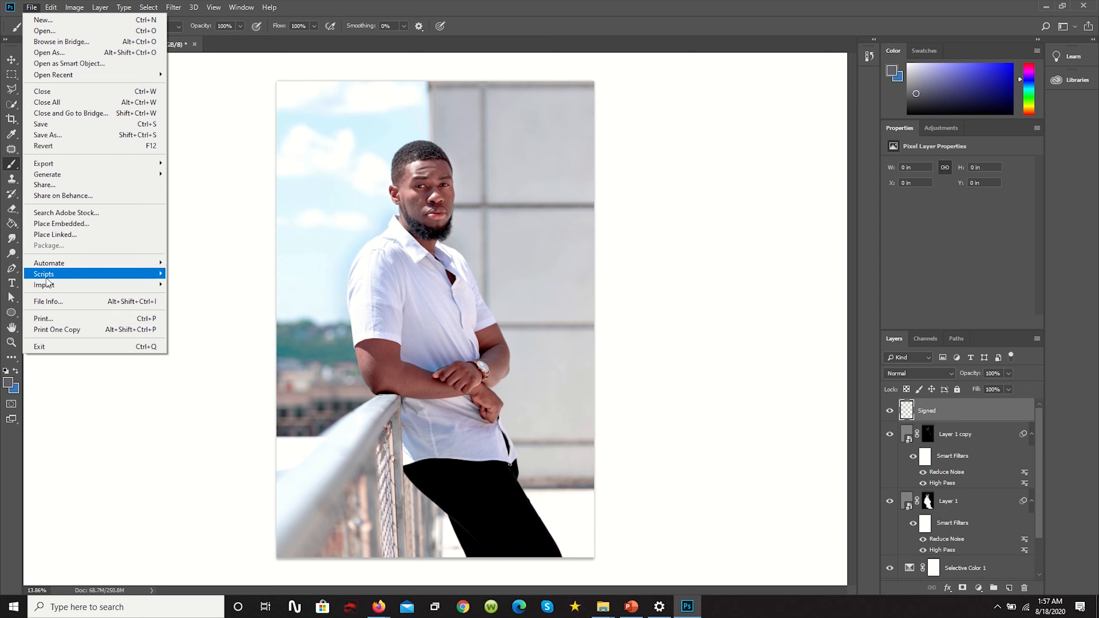
{"action": "left_click", "coordinate": [74, 8]}
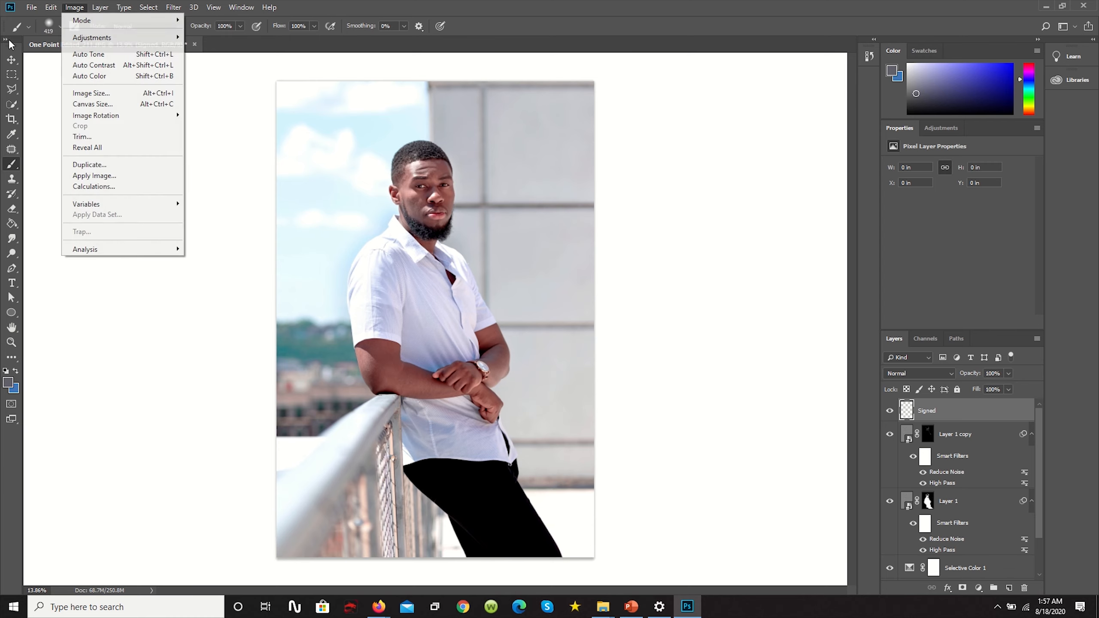
{"action": "left_click", "coordinate": [60, 27]}
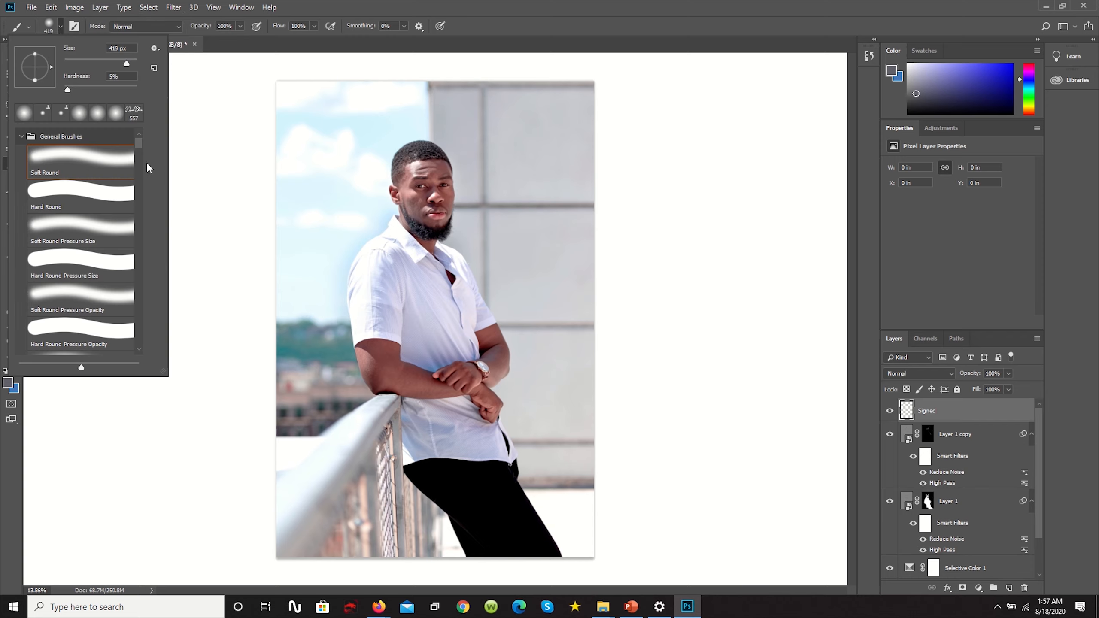
{"action": "mouse_move", "coordinate": [139, 146]}
{"action": "left_mouse_down"}
{"action": "mouse_move", "coordinate": [142, 331]}
{"action": "mouse_move", "coordinate": [148, 189]}
{"action": "left_mouse_up"}
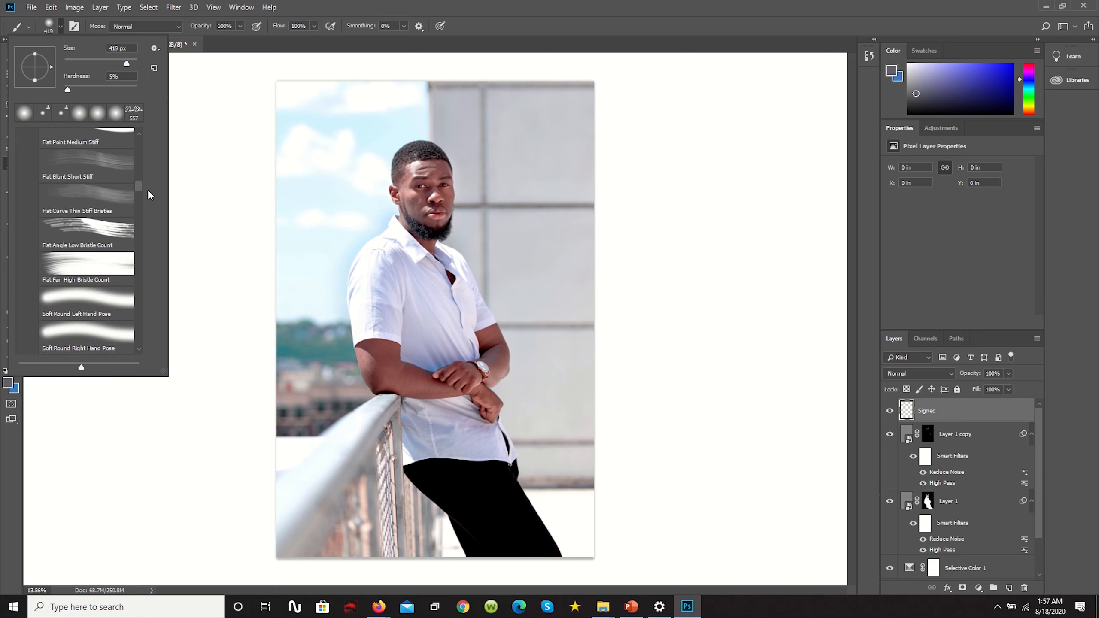
{"action": "scroll", "coordinate": [75, 277], "scroll_direction": "up", "scroll_amount": 1}
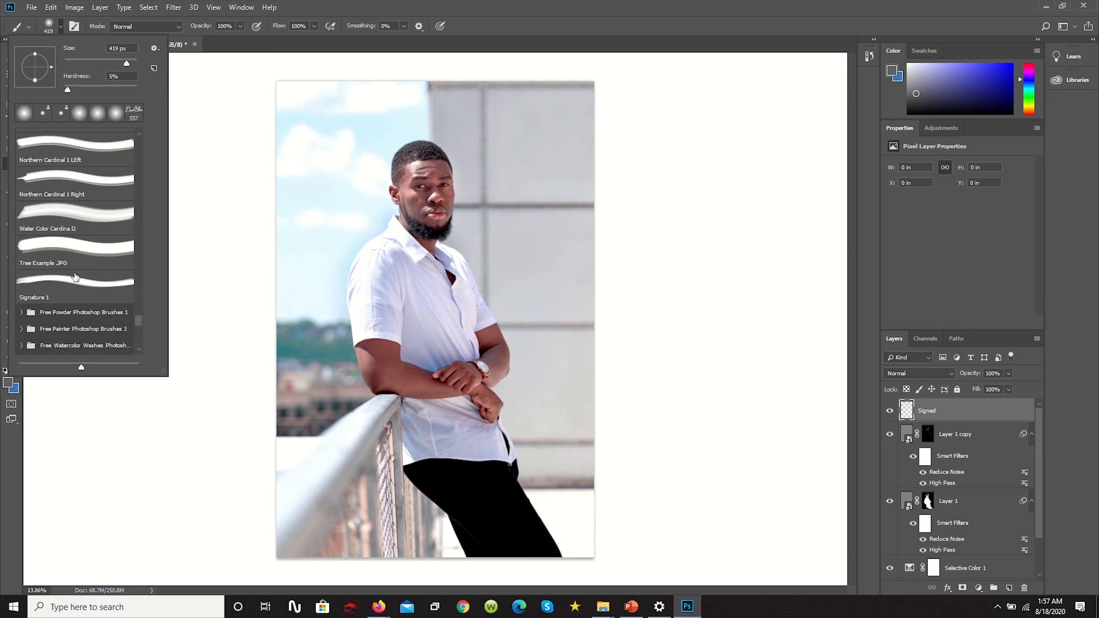
{"action": "left_click", "coordinate": [78, 292]}
{"action": "left_click_drag", "start_coordinate": [352, 522], "coordinate": [317, 524]}
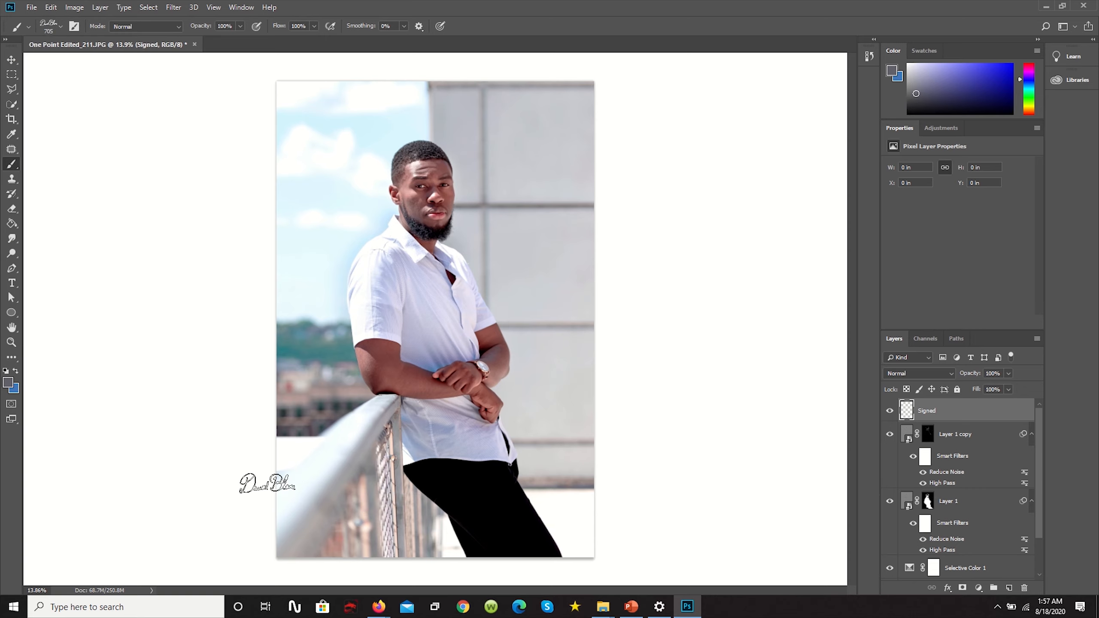
{"action": "left_click", "coordinate": [8, 382]}
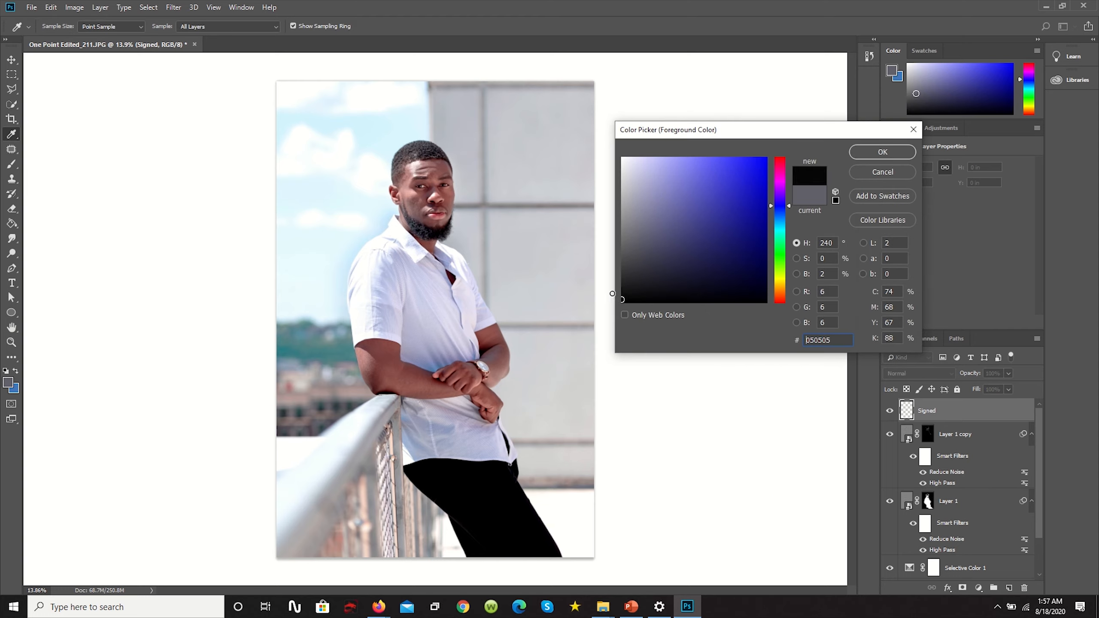